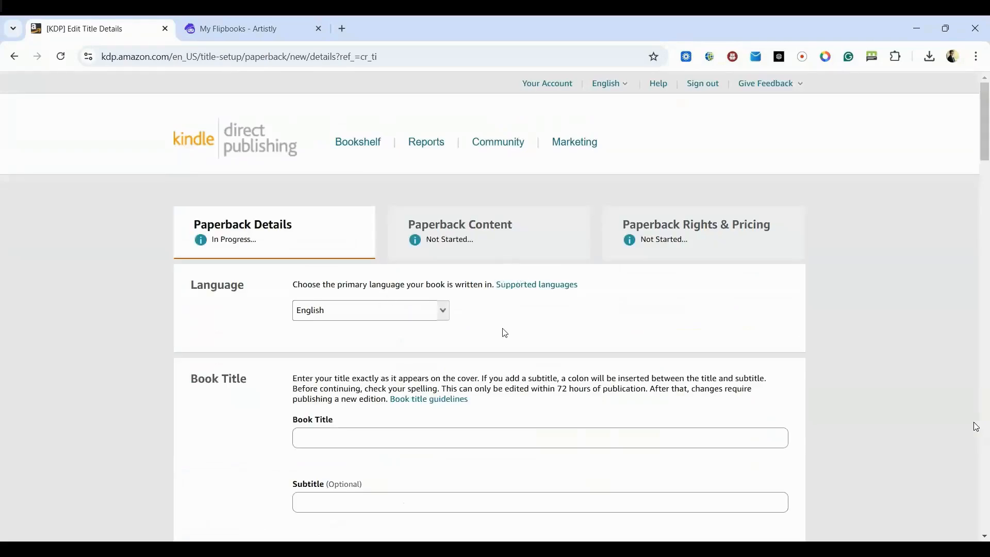
- Enter "Leo's Reflection: A Jungle Story About Self-Awareness and Calm" as the book title
scroll(506, 333, down, 3)
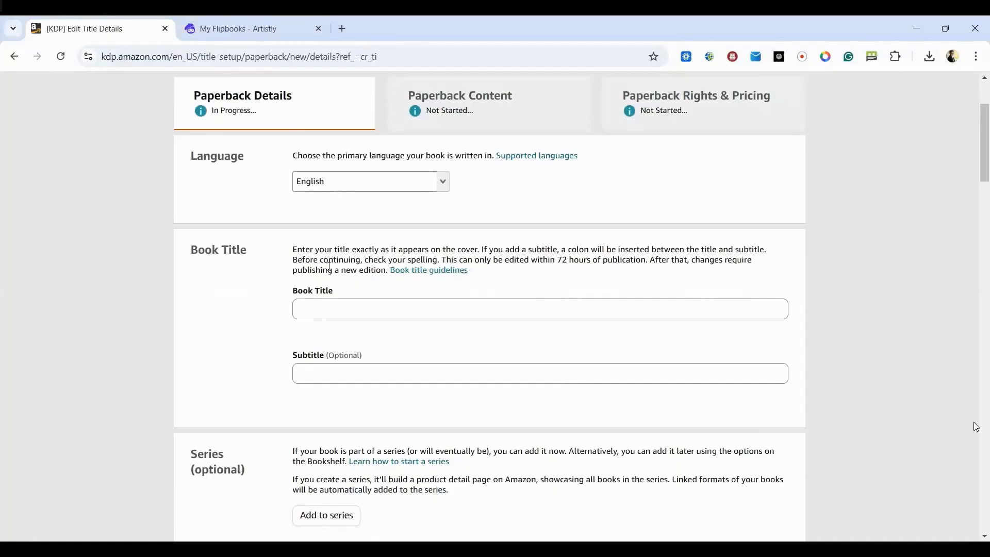
click(324, 307)
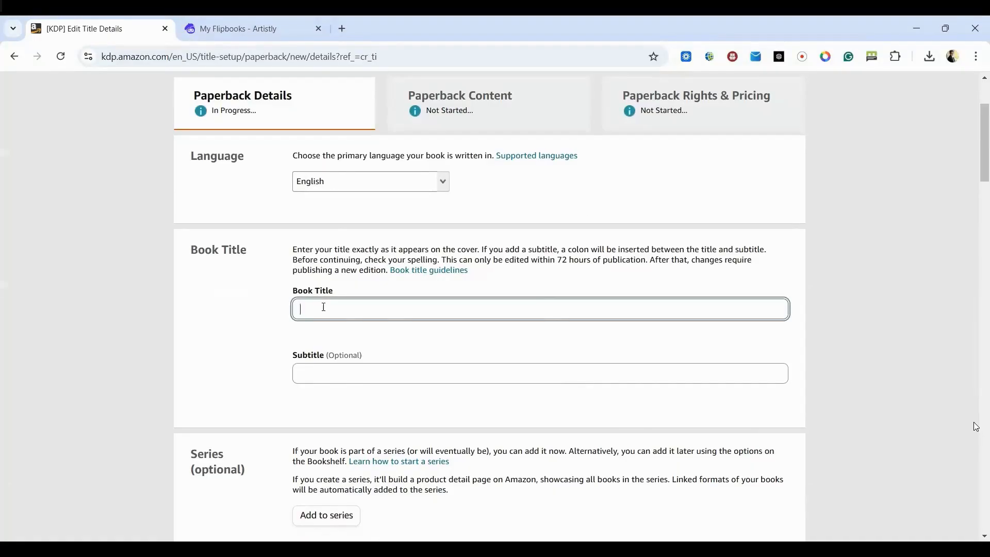
text(Leo’s Reflection: A Jungle Story About Self-Awareness and Calm)
- Fill in the primary author's pen name with prefix The, first name Story and last name Weaver
scroll(247, 316, down, 4)
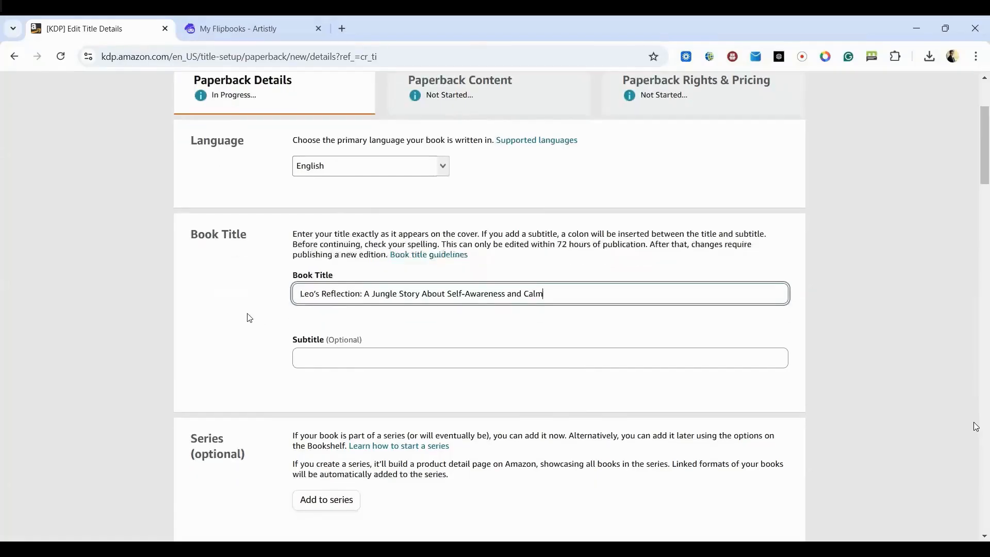
scroll(249, 318, down, 2)
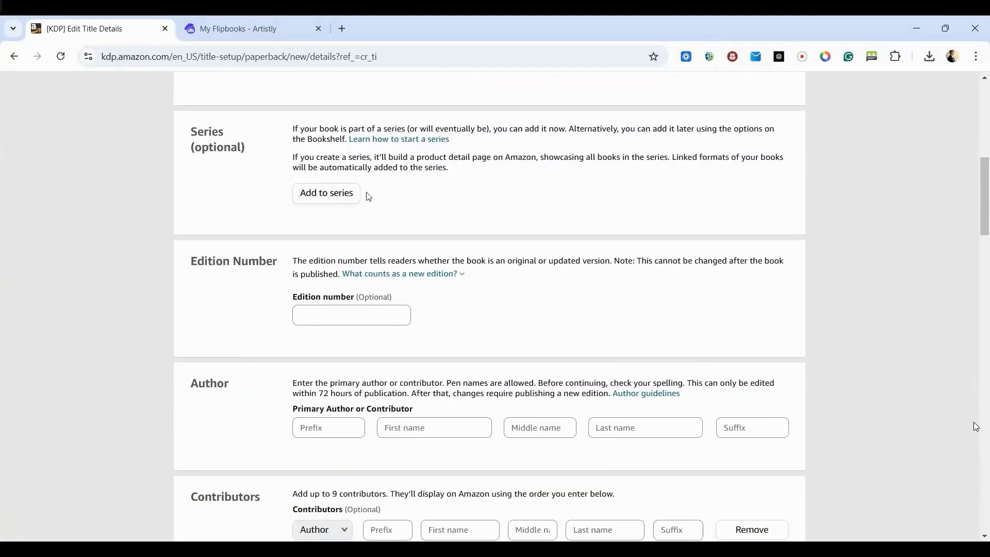
scroll(250, 283, down, 3)
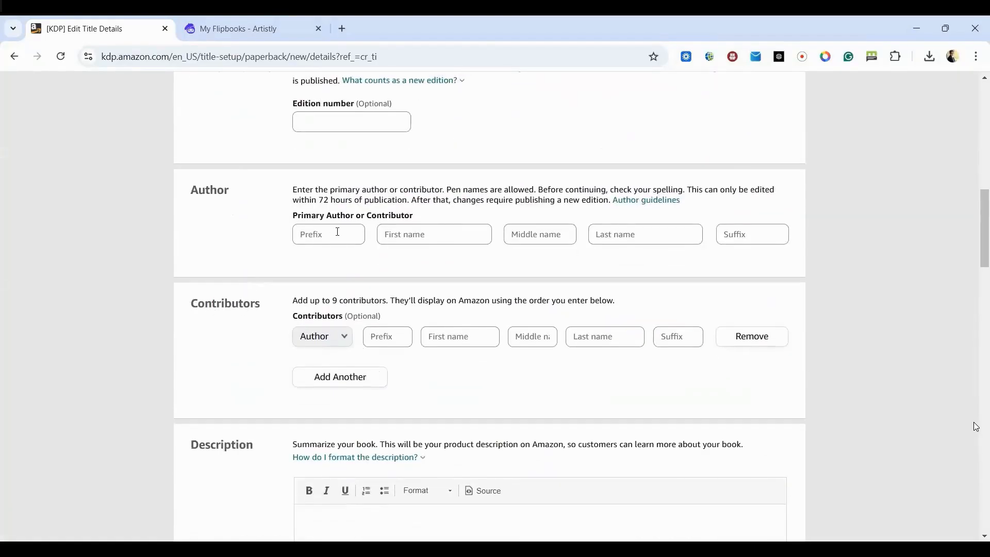
click(337, 232)
click(977, 427)
key(alt+Tab)
text(The)
click(439, 235)
text(Story)
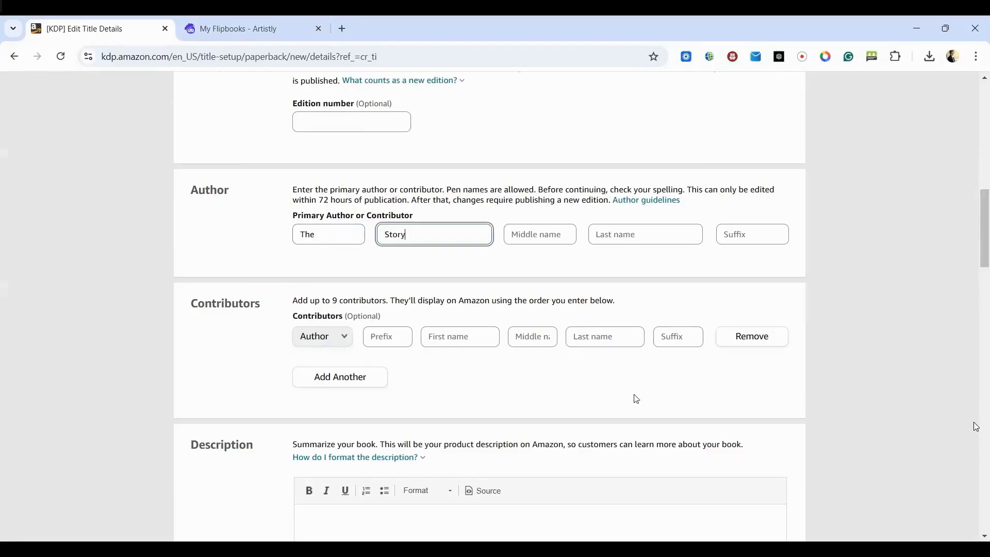
click(686, 230)
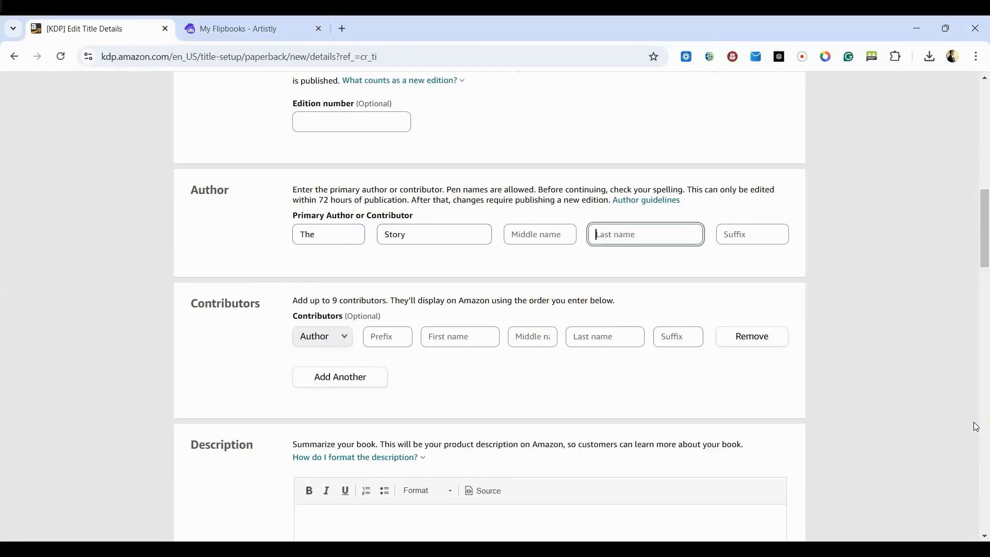
text(Weaver)
- Paste the prepared book description about Leo the lion and insert a blank line after its first paragraph
scroll(220, 319, down, 1)
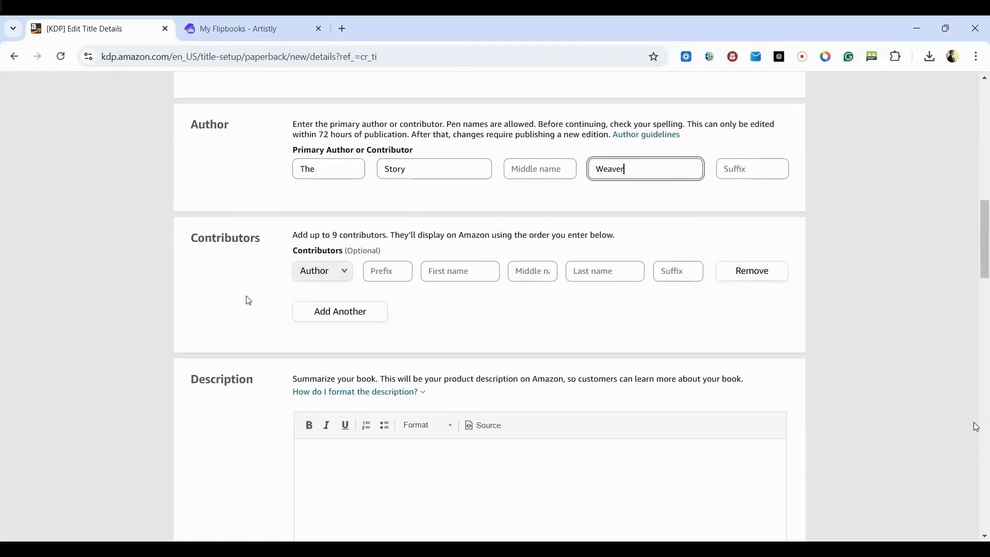
scroll(248, 299, down, 2)
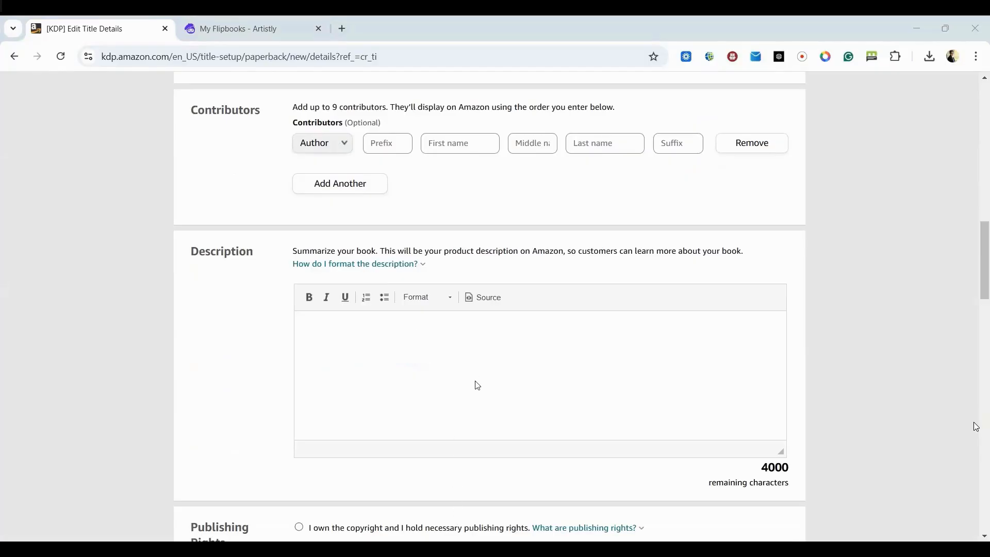
click(338, 327)
key(ctrl+v)
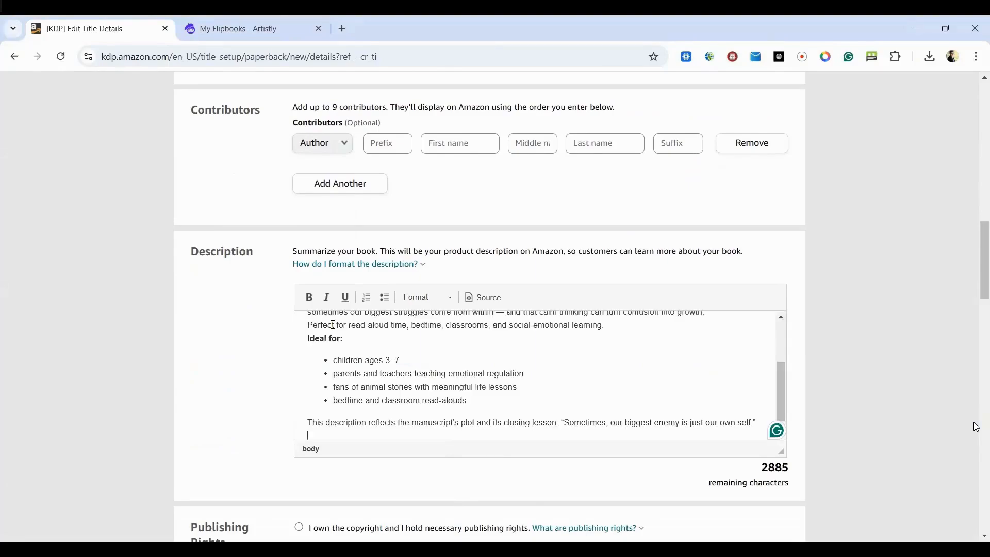
scroll(333, 325, up, 5)
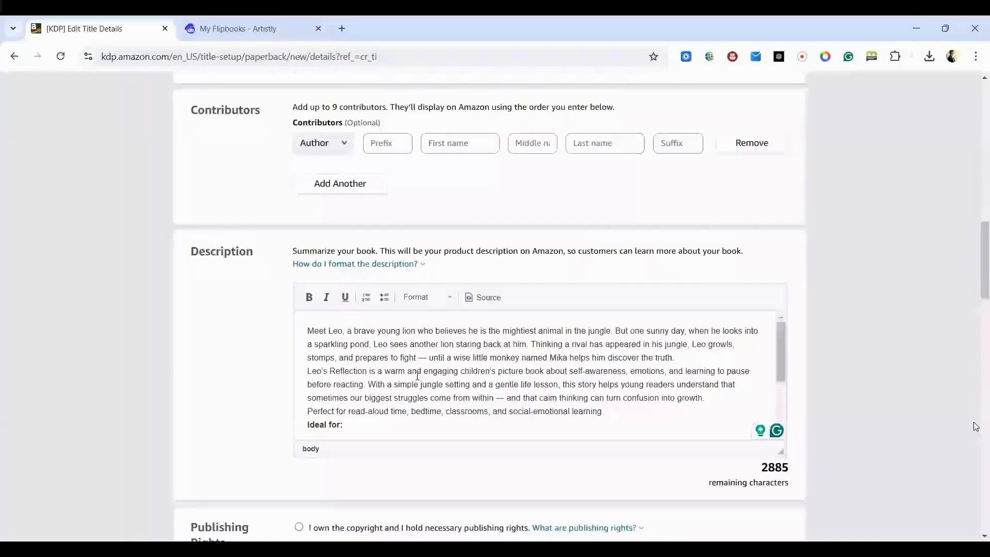
click(676, 358)
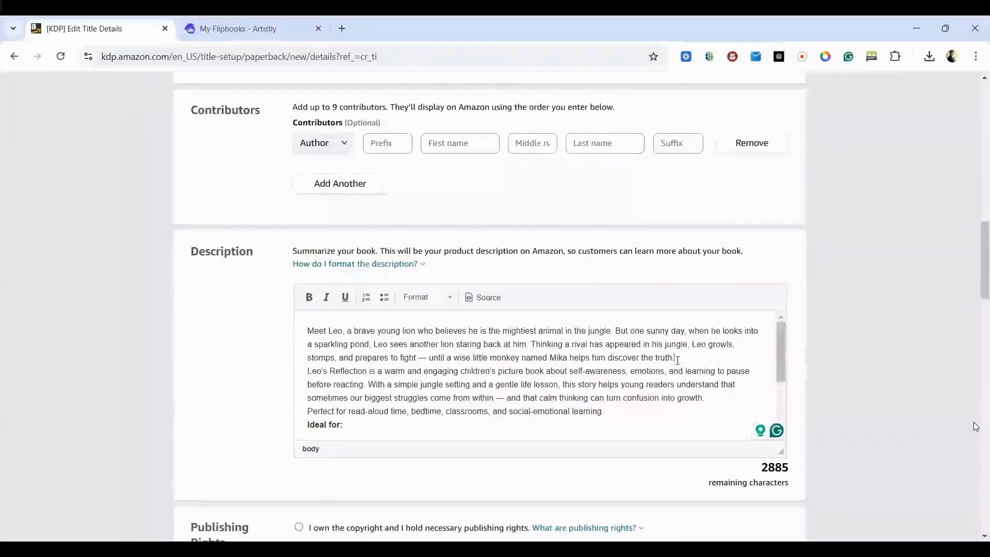
key(Return)
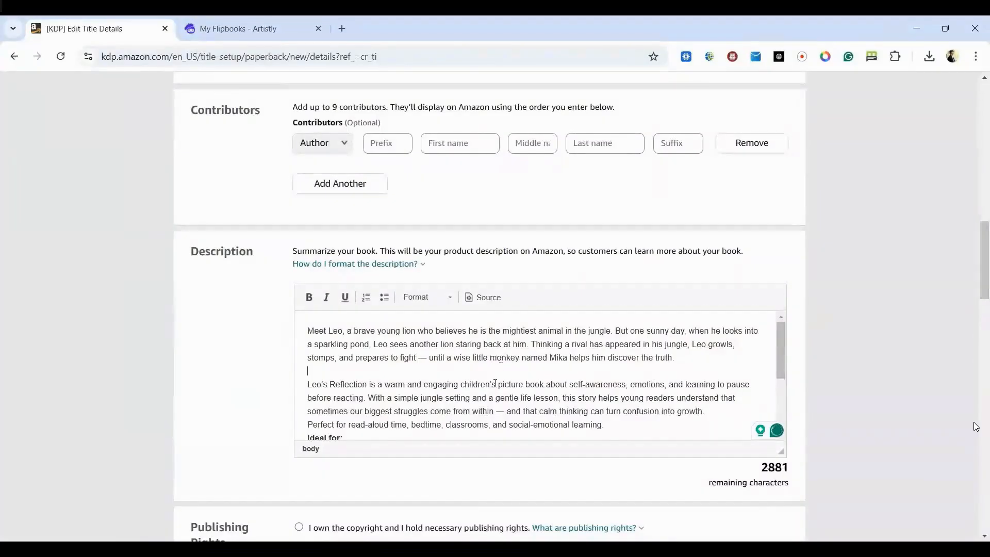
- Declare that you own the copyright and hold publishing rights, and answer No to sexually explicit images or title
scroll(499, 379, down, 1)
scroll(499, 380, down, 1)
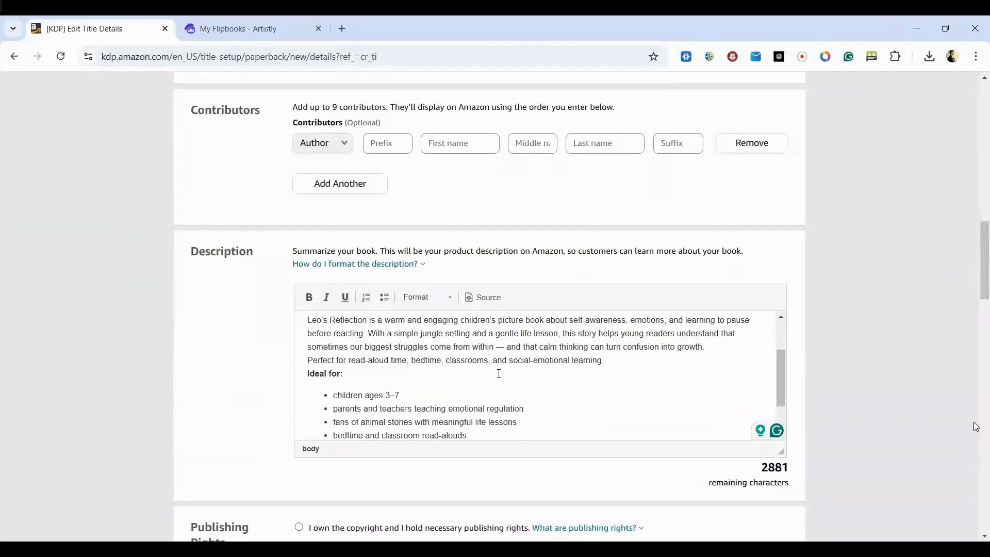
scroll(499, 373, down, 2)
scroll(497, 371, down, 1)
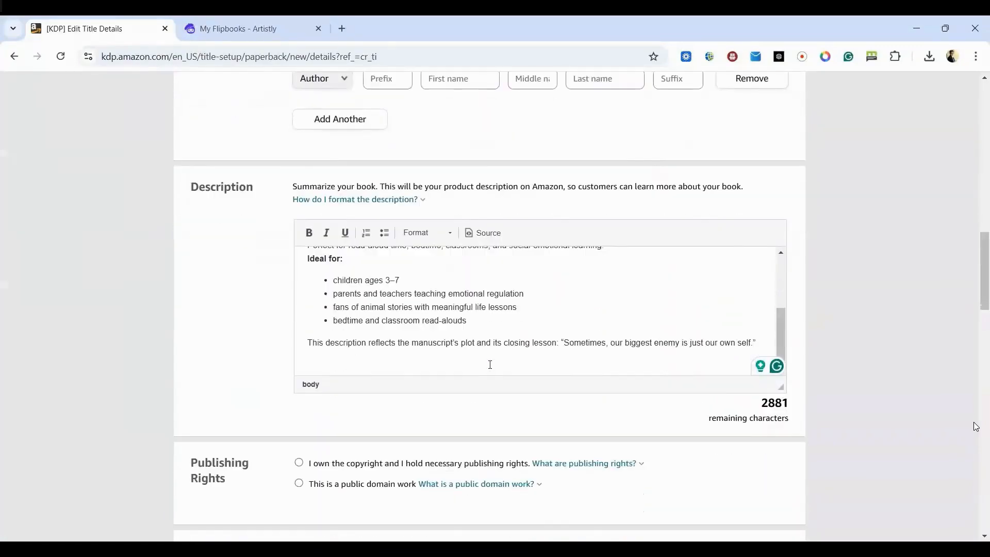
scroll(394, 422, down, 2)
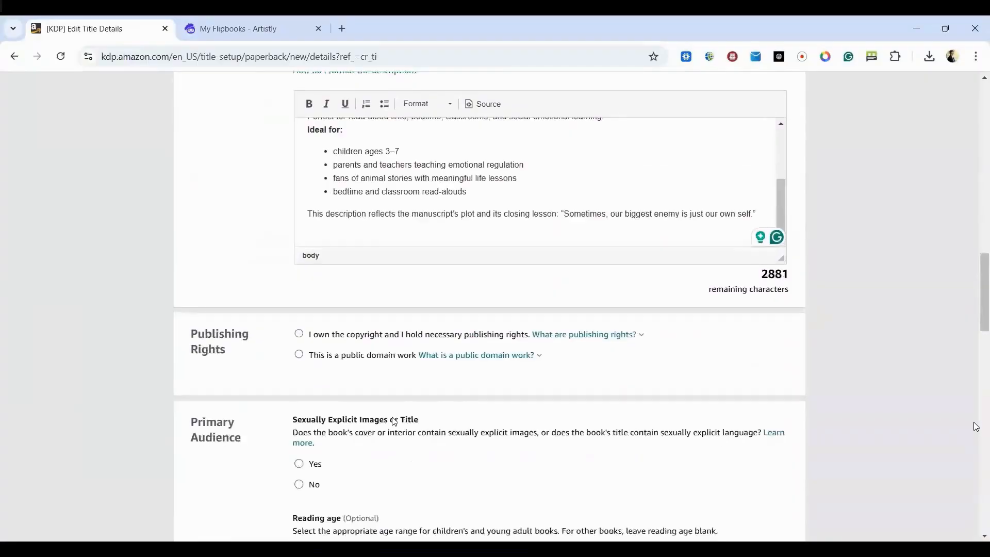
click(300, 336)
scroll(620, 358, down, 2)
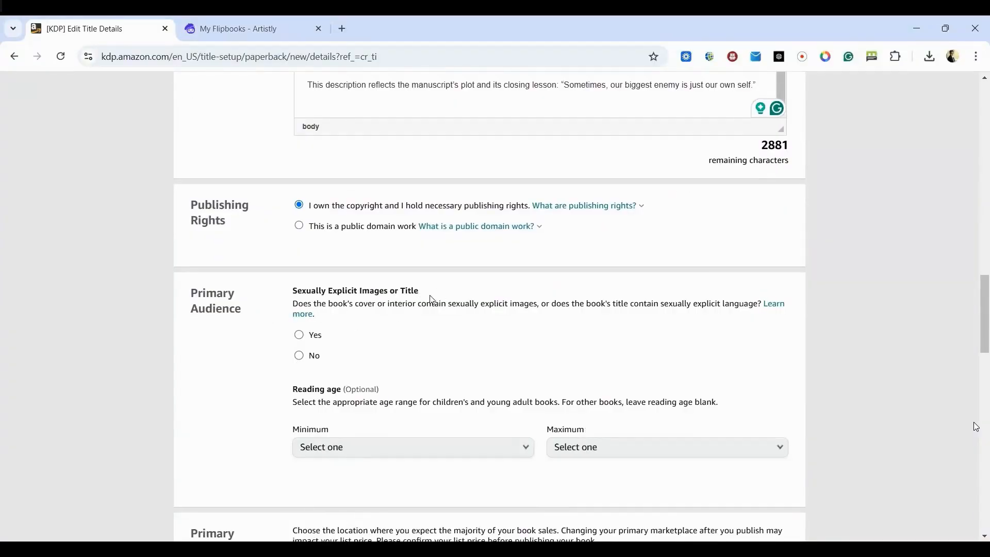
click(319, 357)
- Set the reading age to a minimum of 3 and a maximum of 10
scroll(382, 358, down, 2)
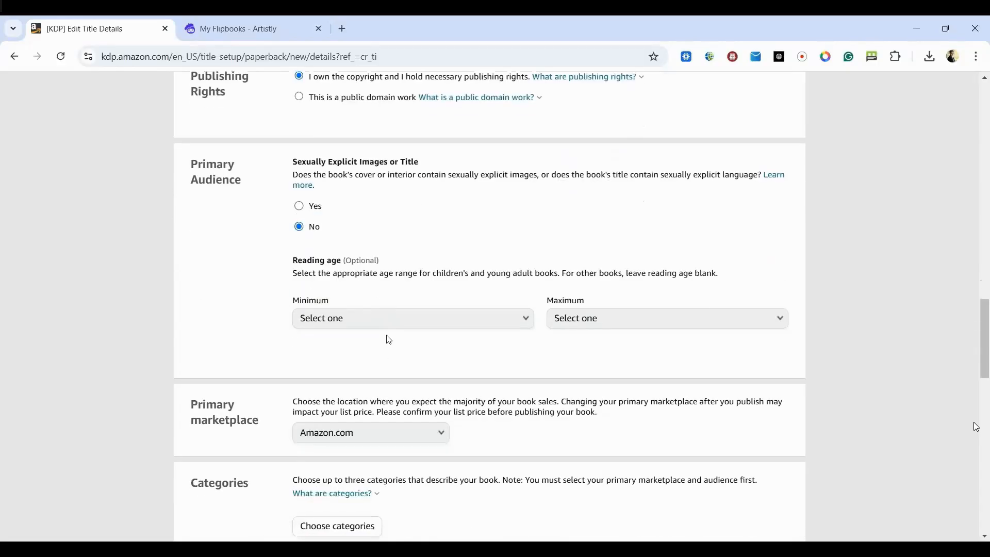
click(405, 323)
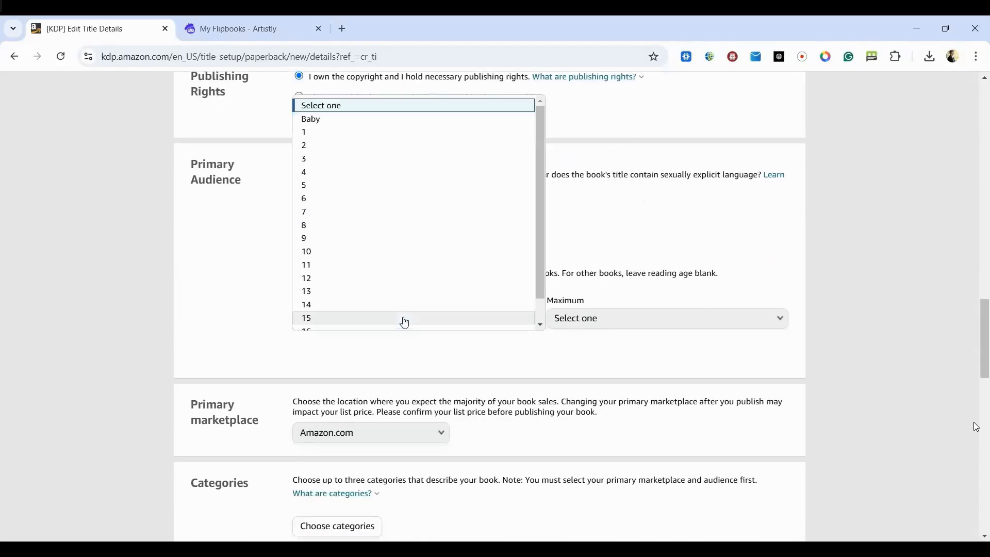
click(334, 164)
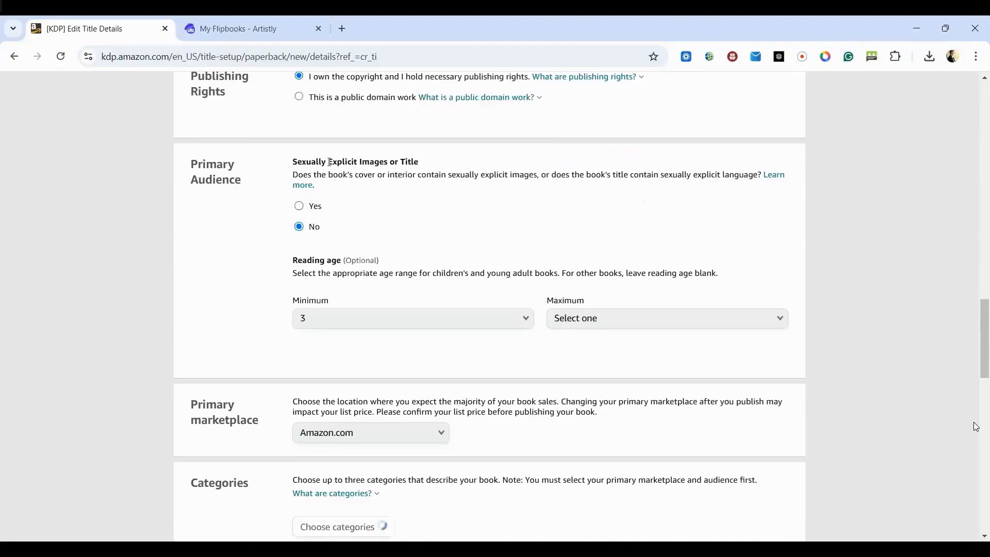
click(585, 328)
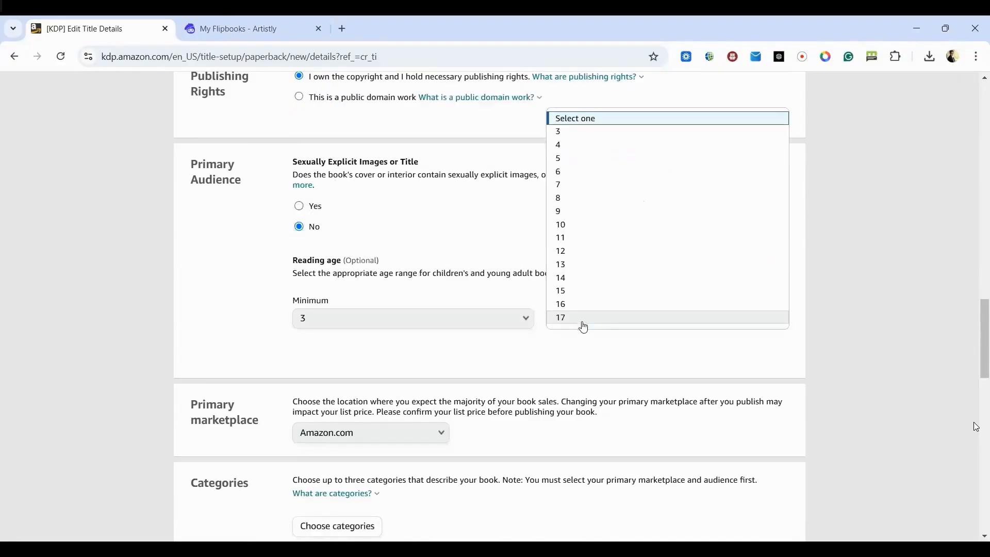
click(565, 225)
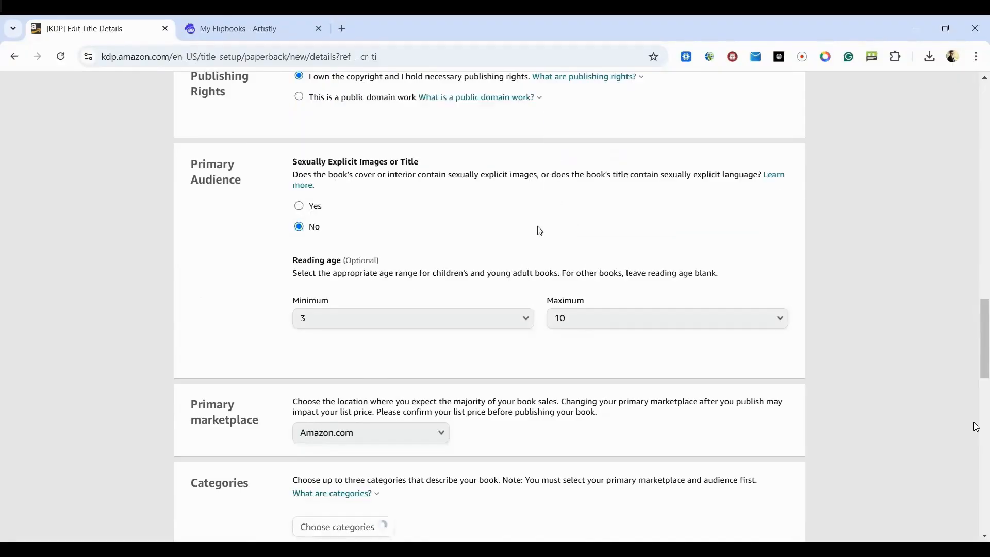
- Check the available primary marketplaces and keep Amazon.com selected
scroll(375, 359, down, 2)
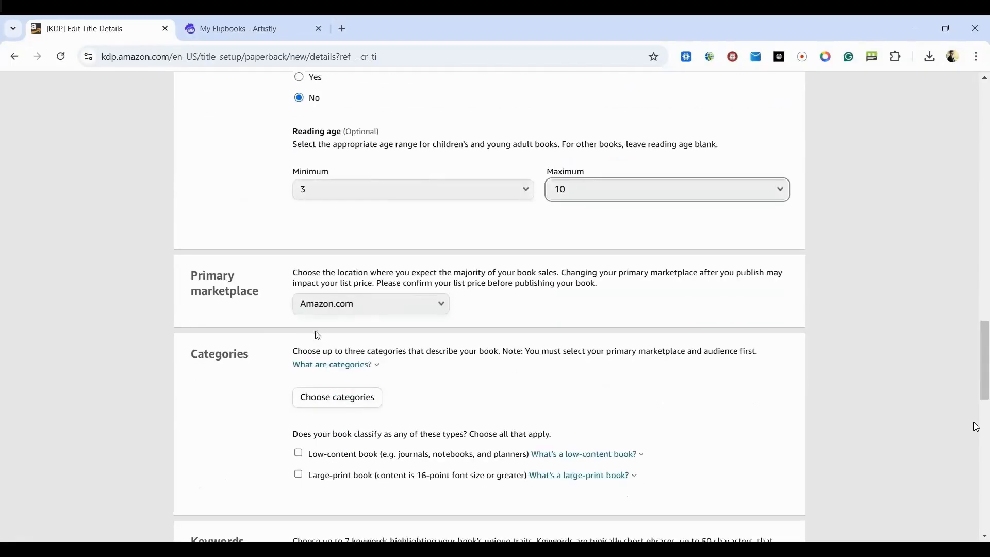
click(439, 308)
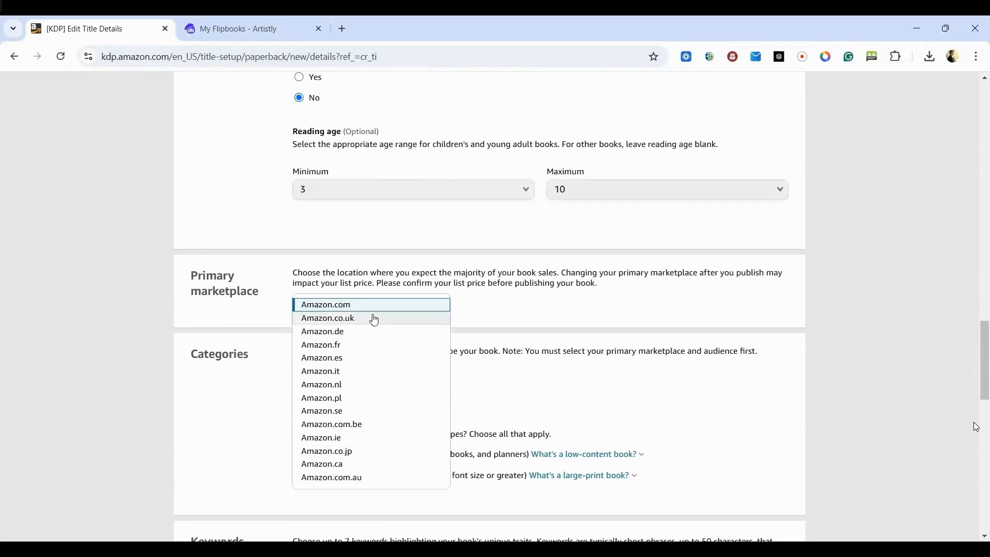
click(490, 308)
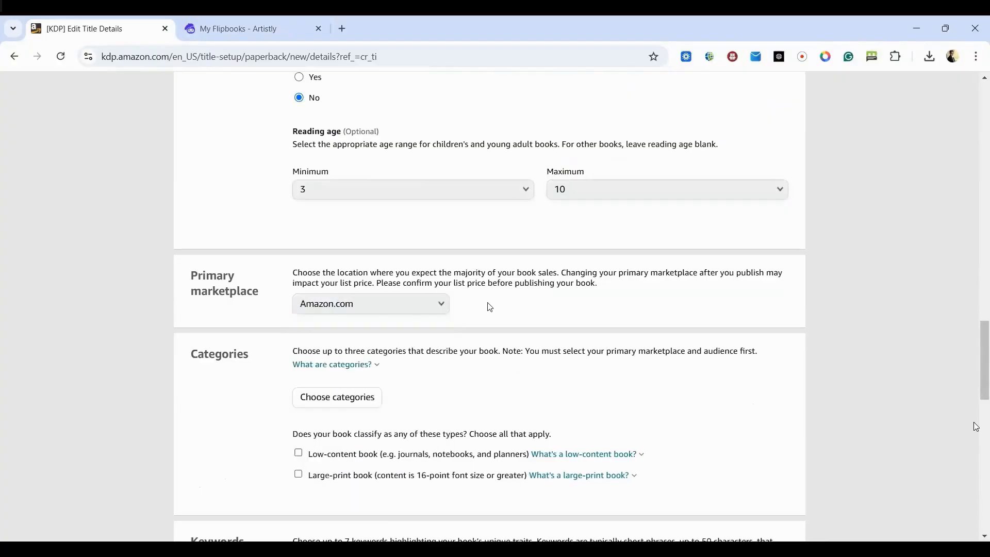
- Choose the first category placement as Children's Books, subcategory Animals, Fiction
scroll(638, 310, down, 1)
scroll(639, 314, down, 2)
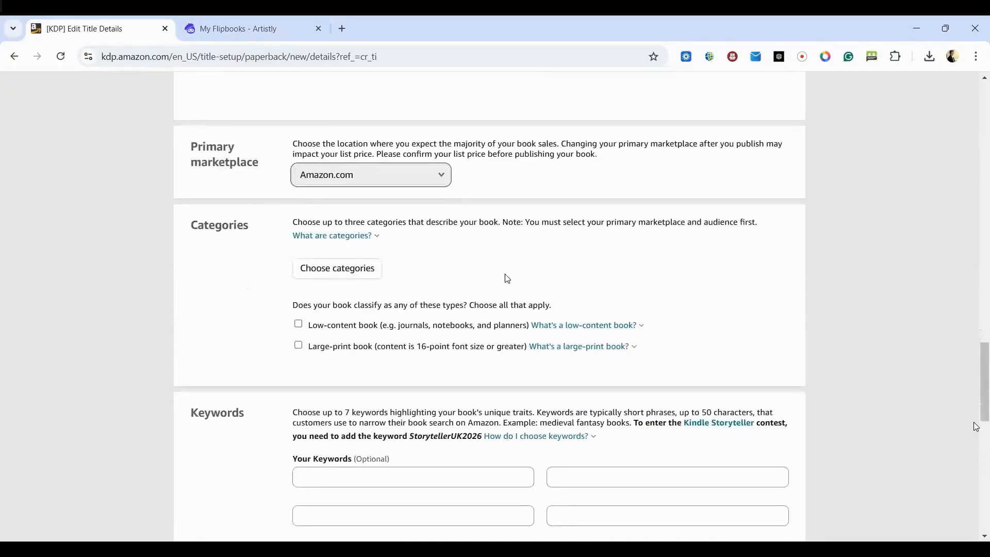
click(364, 270)
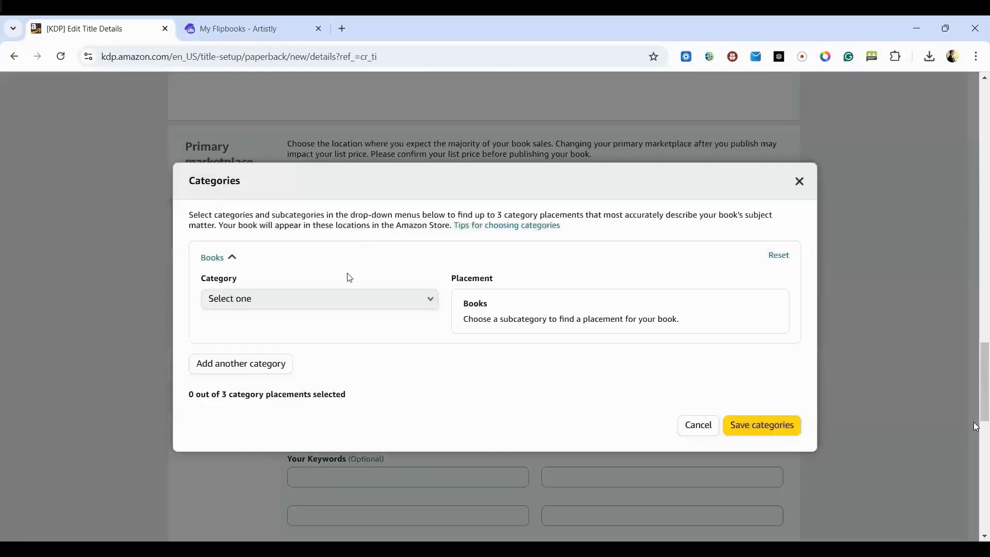
click(313, 300)
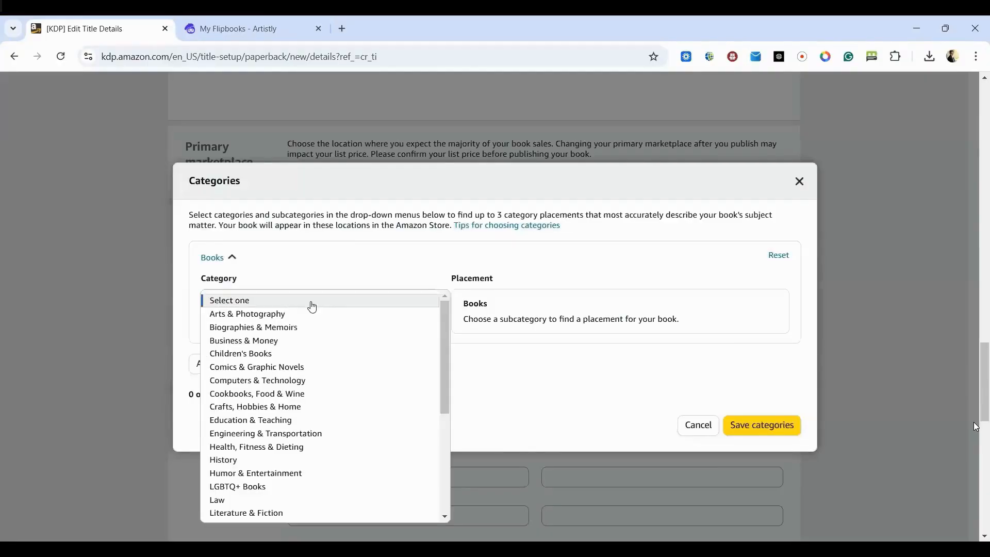
click(256, 355)
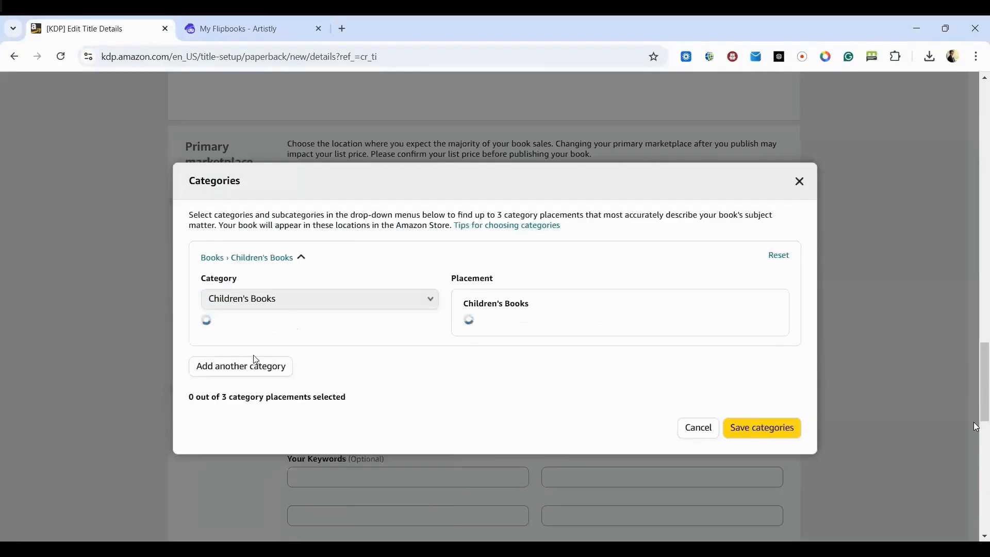
click(266, 342)
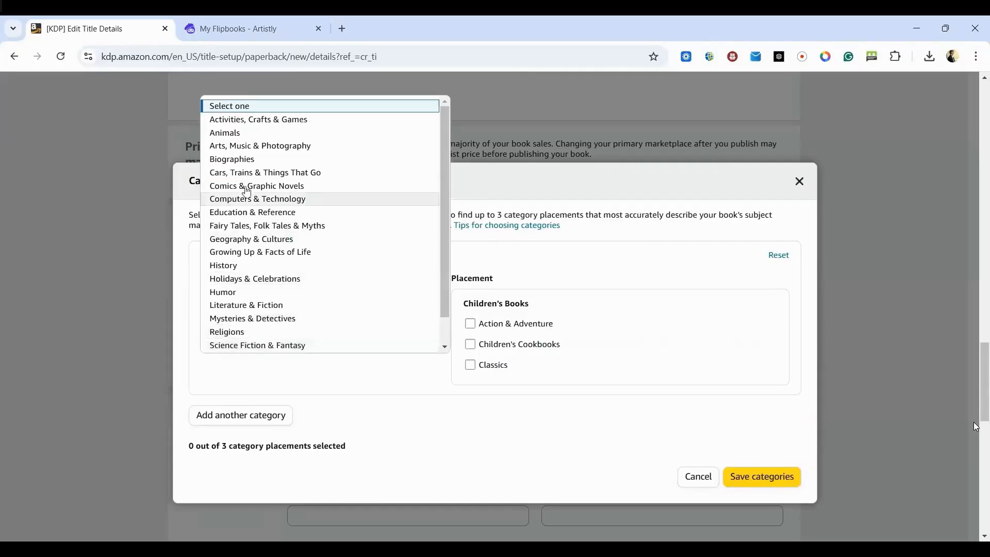
click(227, 133)
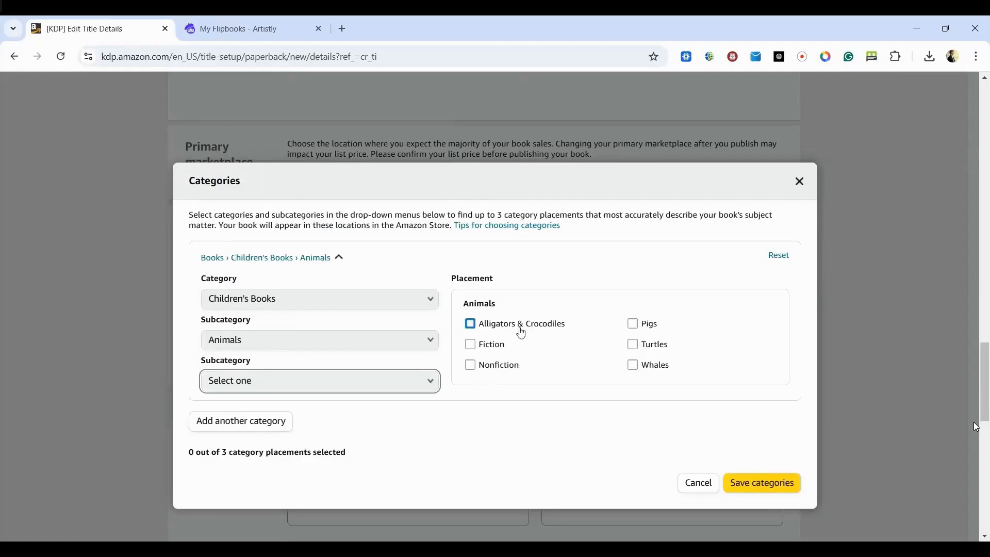
click(476, 350)
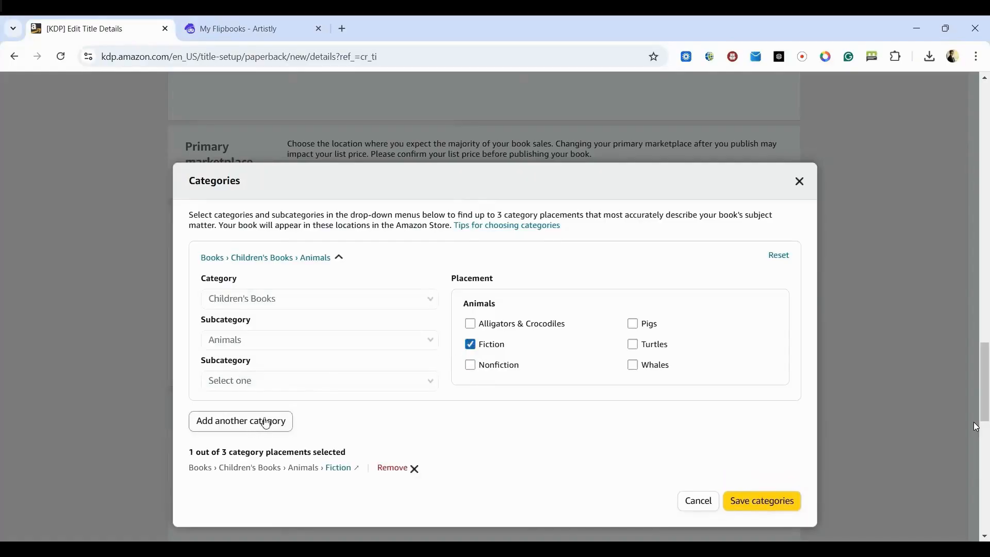
- Add a second category placement: Children's Books, subcategory Fairy Tales, Folk Tales & Myths, General
scroll(443, 427, down, 1)
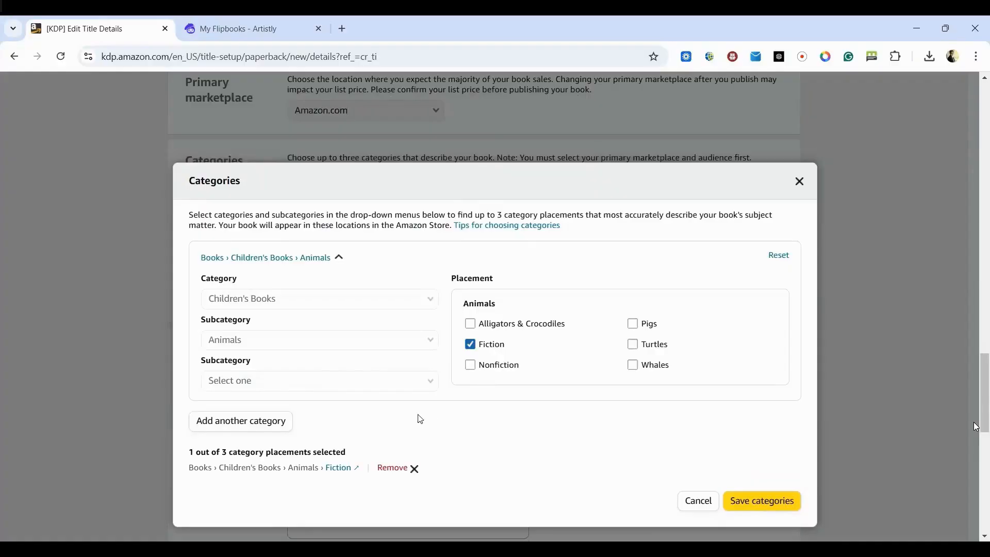
click(264, 423)
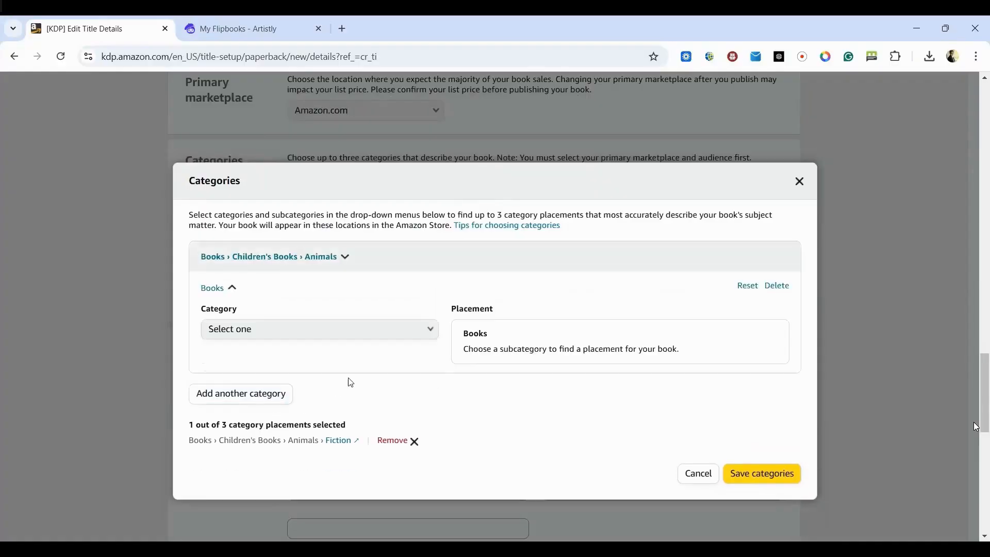
click(301, 330)
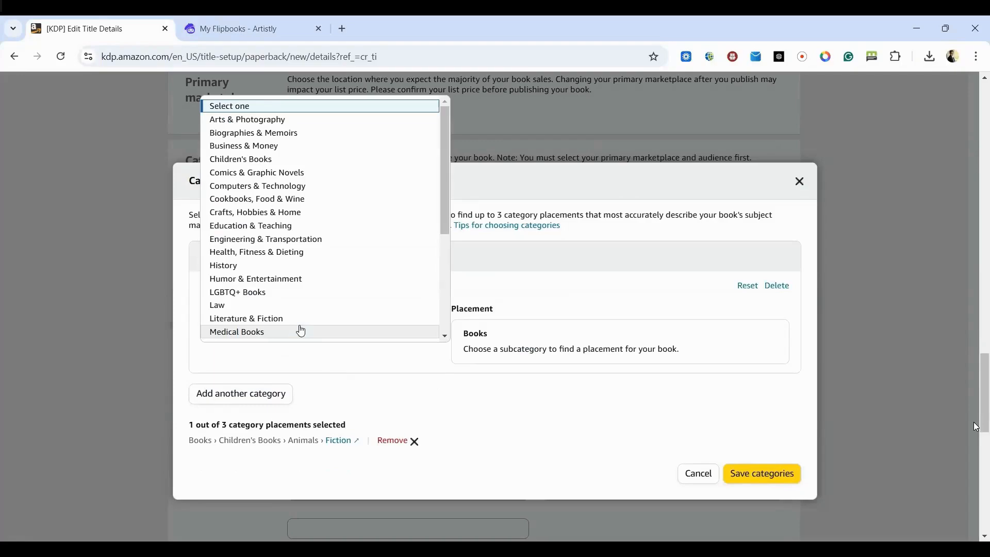
click(258, 160)
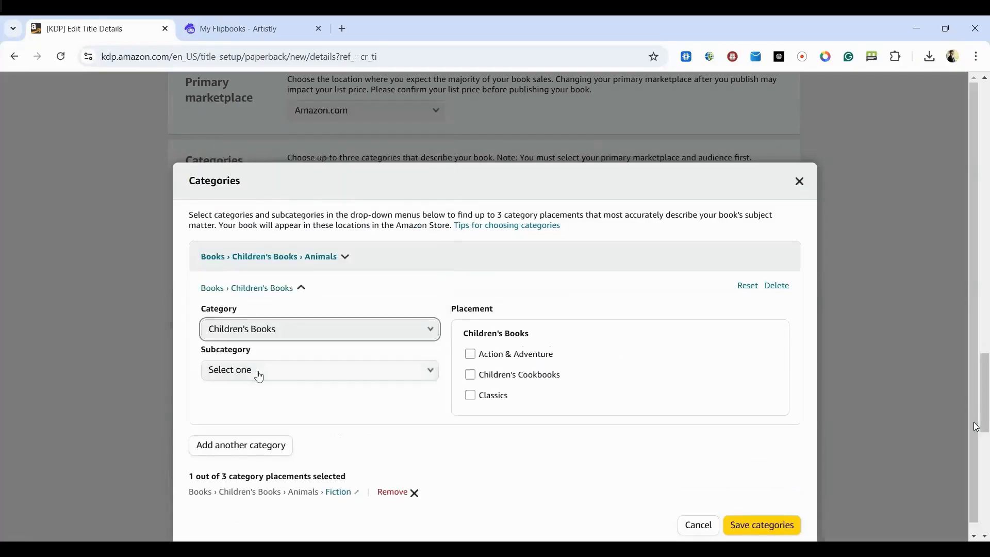
click(260, 378)
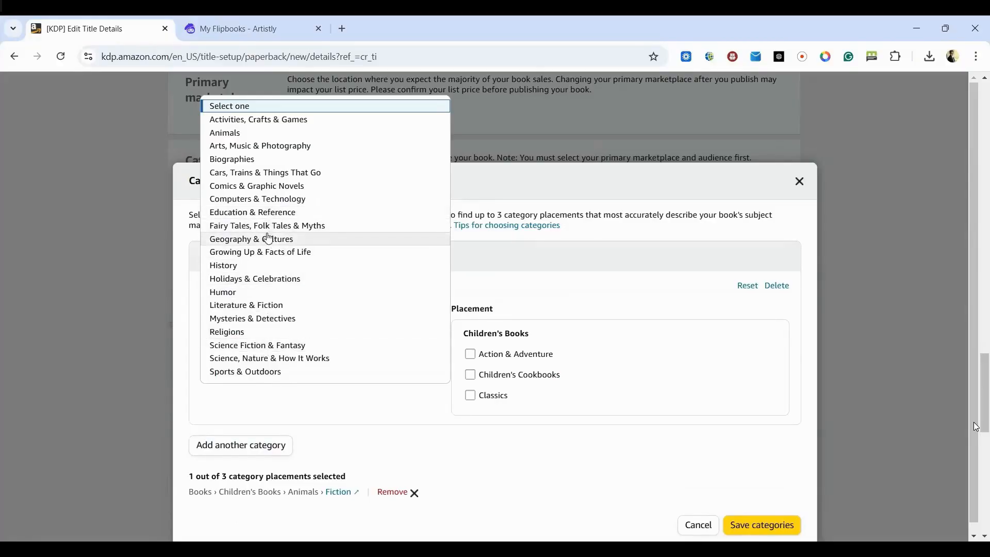
click(297, 226)
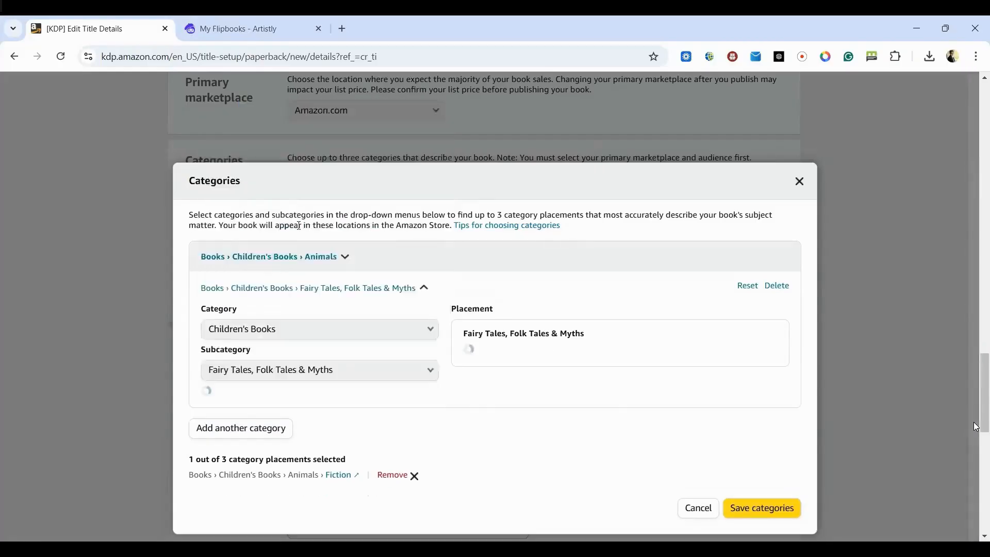
click(356, 409)
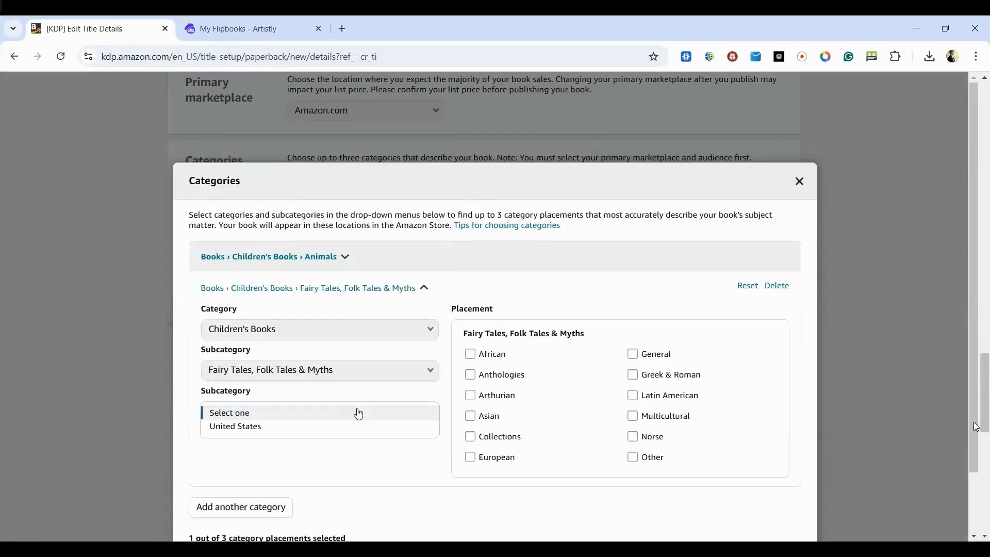
click(257, 411)
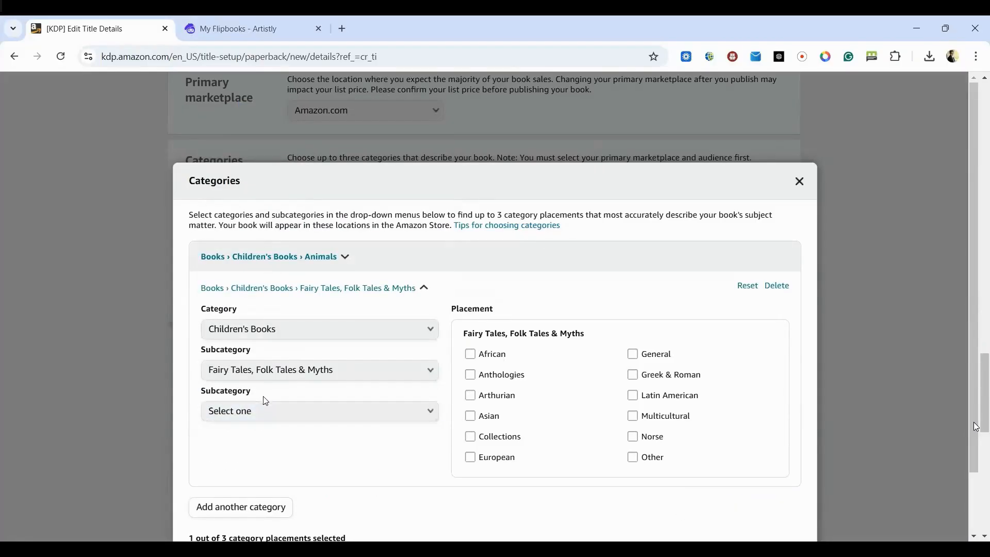
click(634, 354)
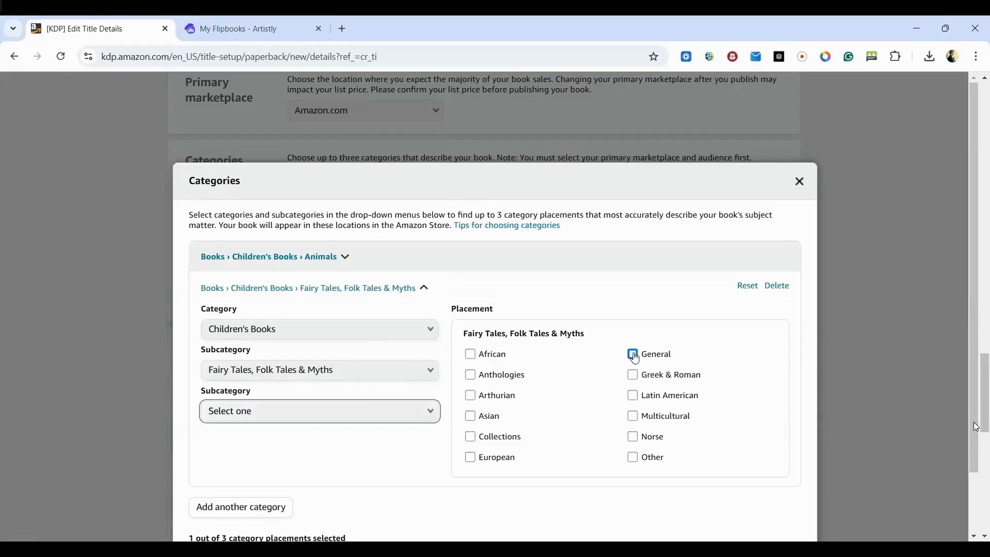
- Add a third category placement, Children's Books, Science Fiction & Fantasy, Fantasy, General, and save the categories
scroll(335, 431, down, 2)
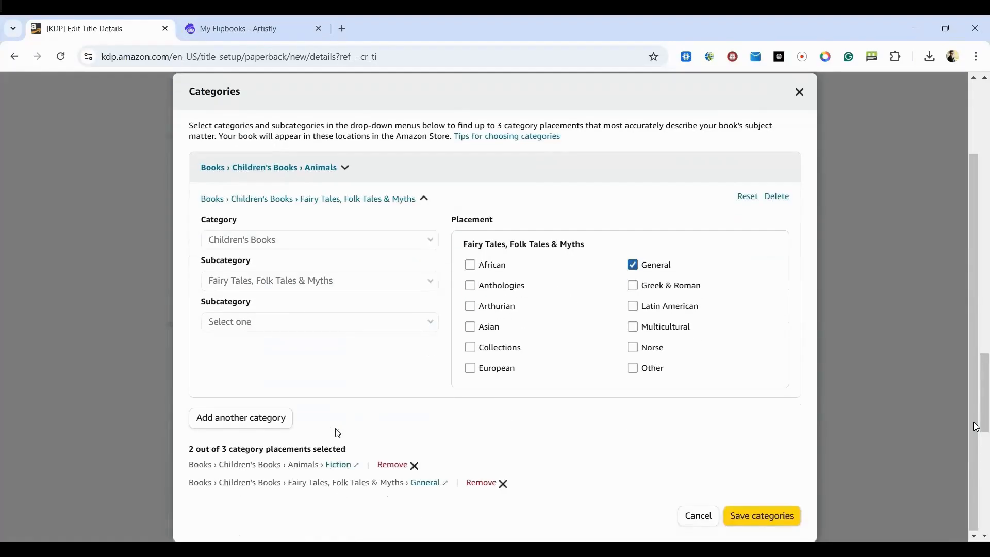
click(258, 414)
click(251, 356)
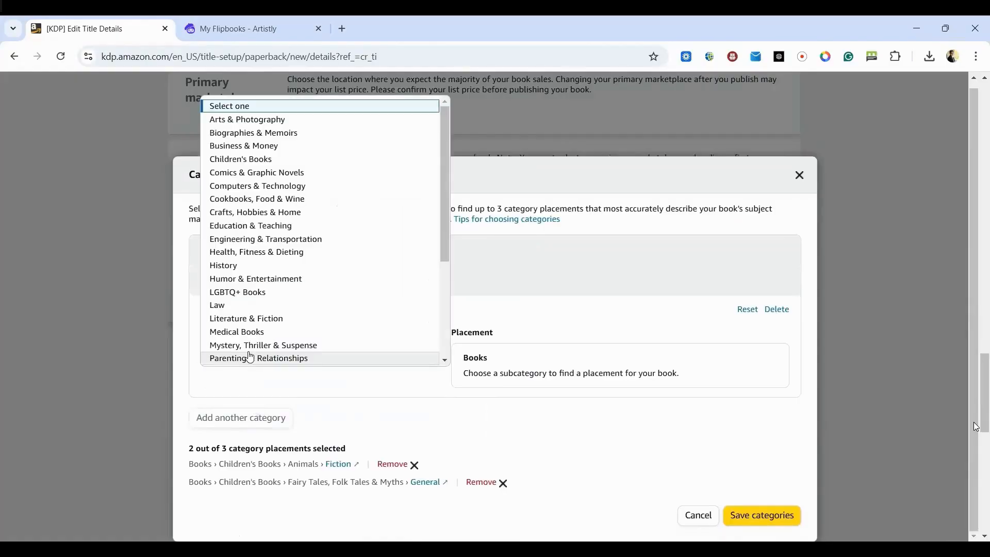
click(263, 162)
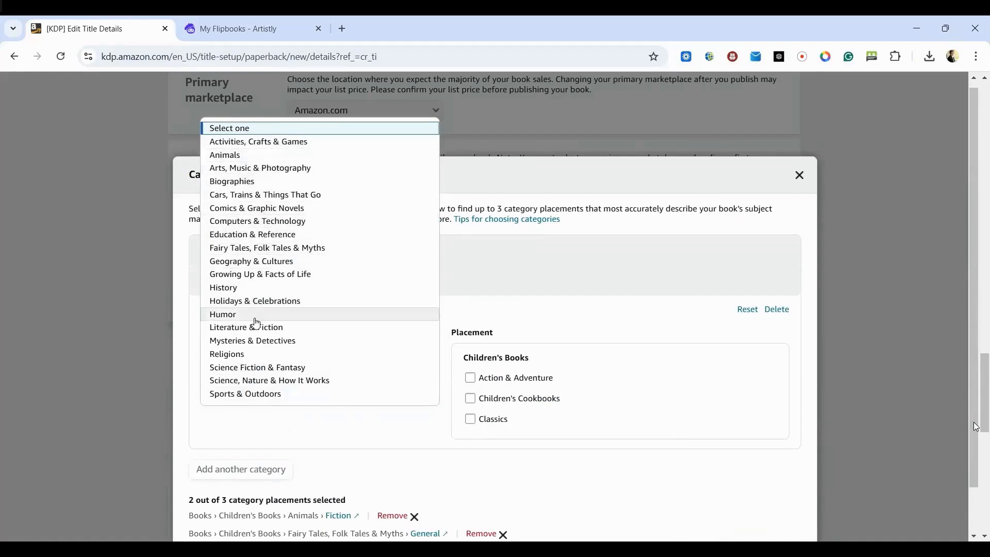
click(262, 368)
click(310, 435)
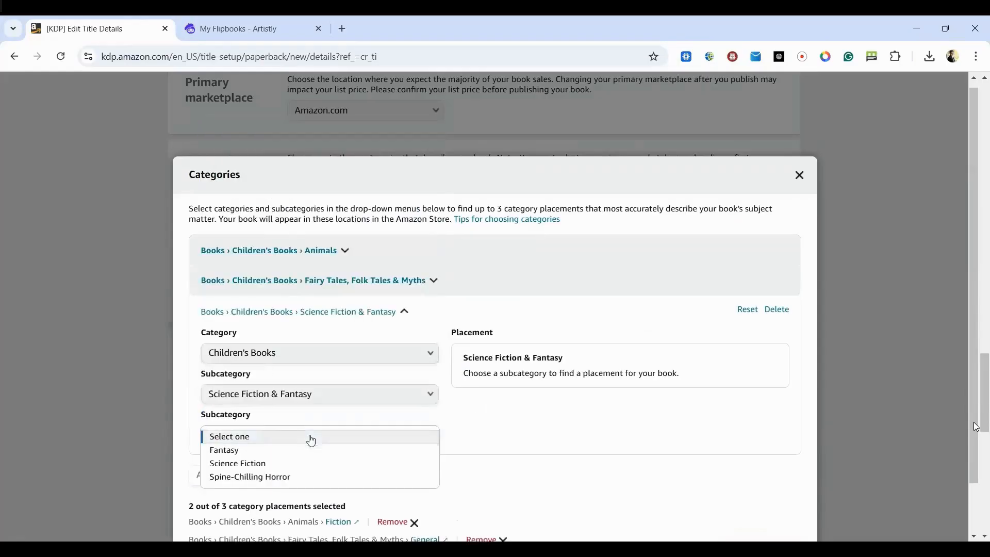
click(244, 454)
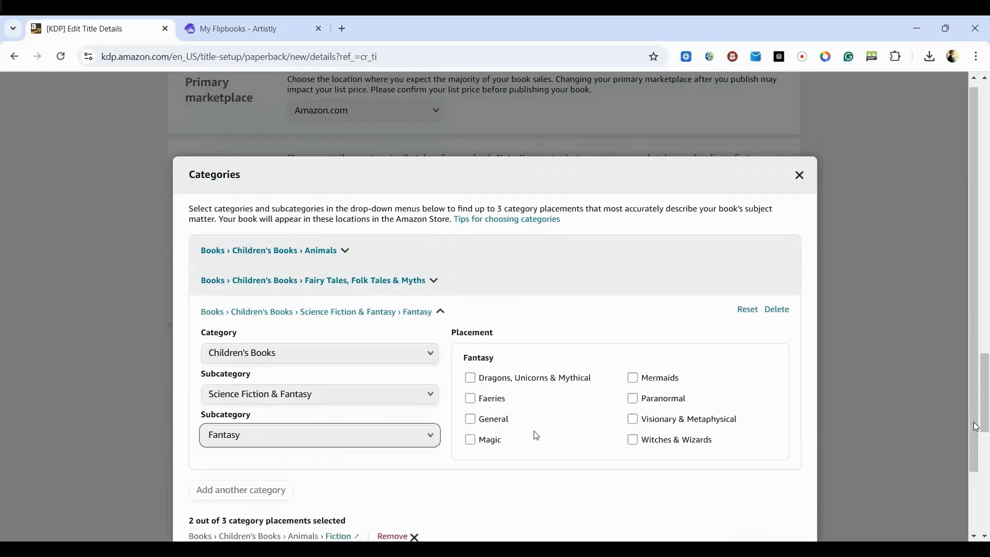
click(471, 419)
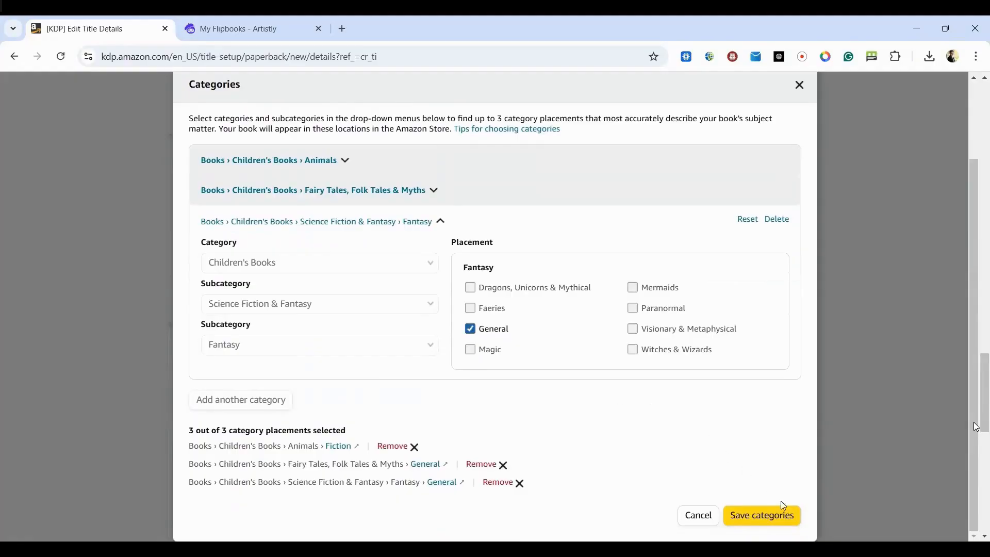
click(779, 518)
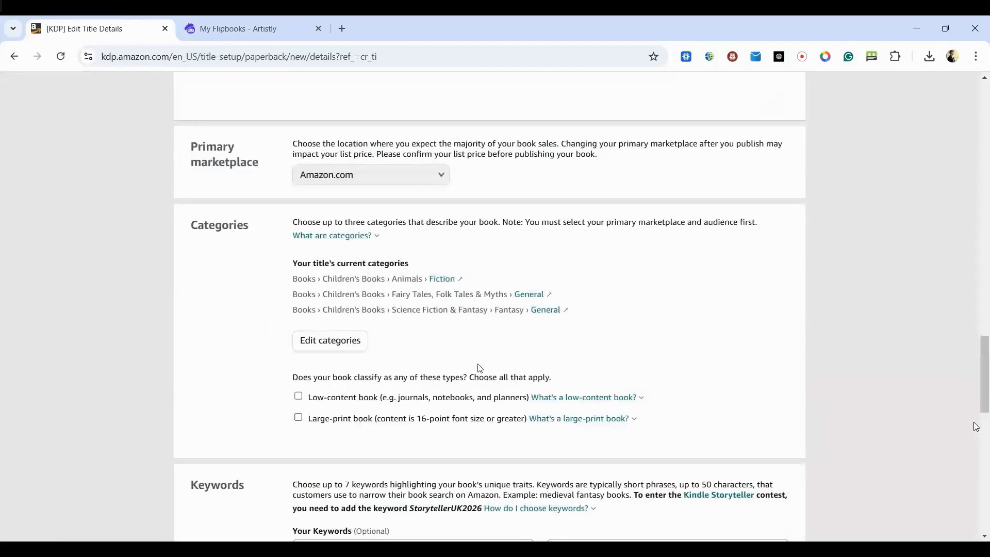
- Enter "lion picture book for kids" as the first keyword, without the copied list number in front
scroll(444, 365, down, 1)
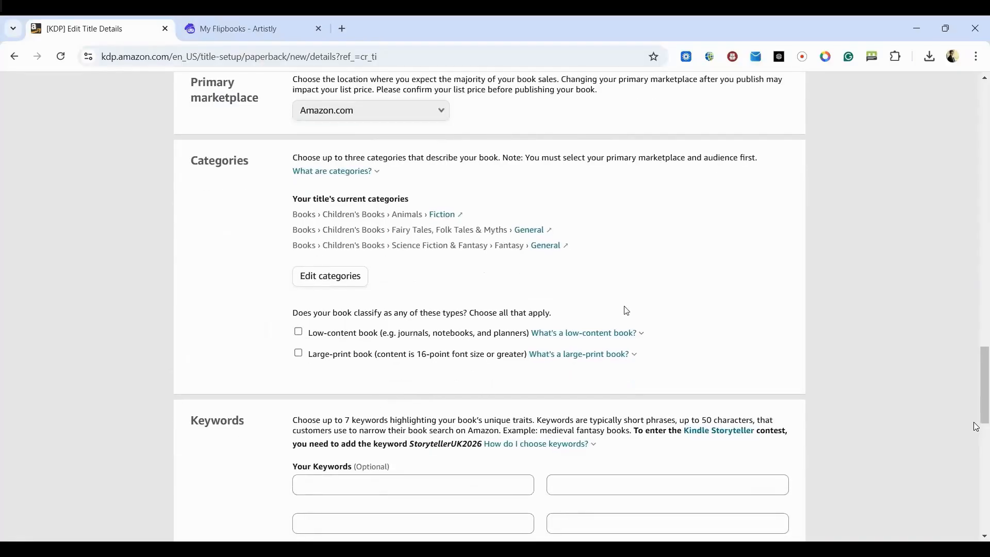
scroll(277, 347, down, 1)
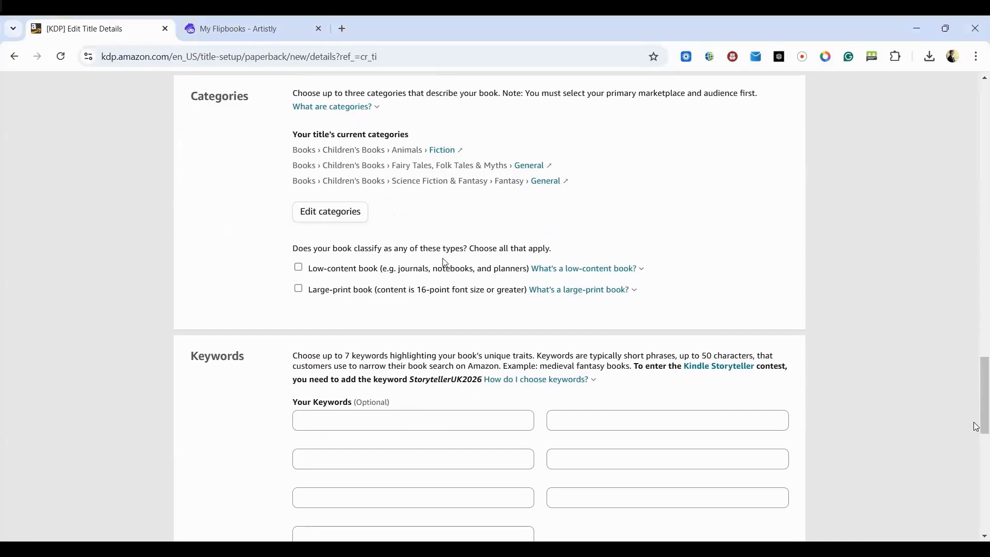
scroll(375, 336, down, 3)
click(387, 242)
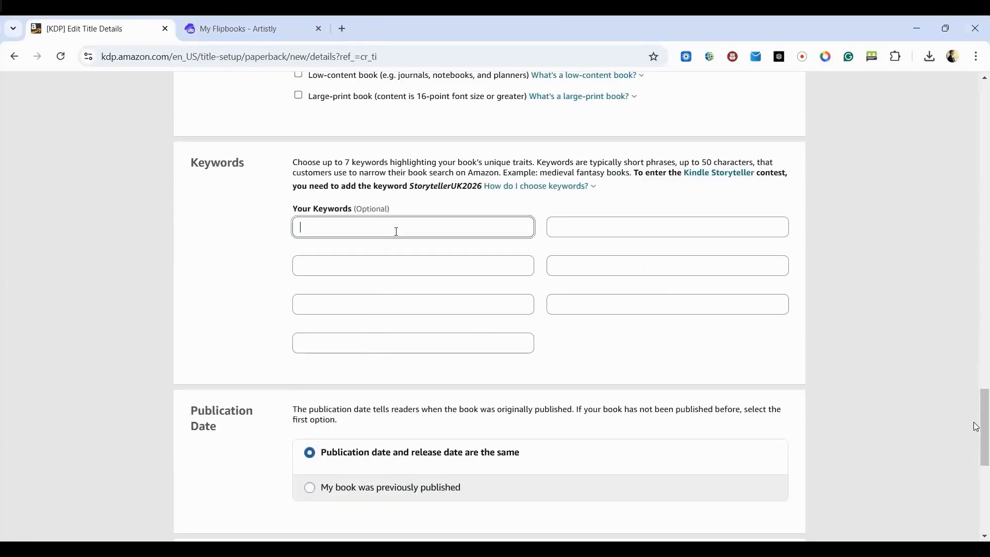
text(lion picture book for kids)
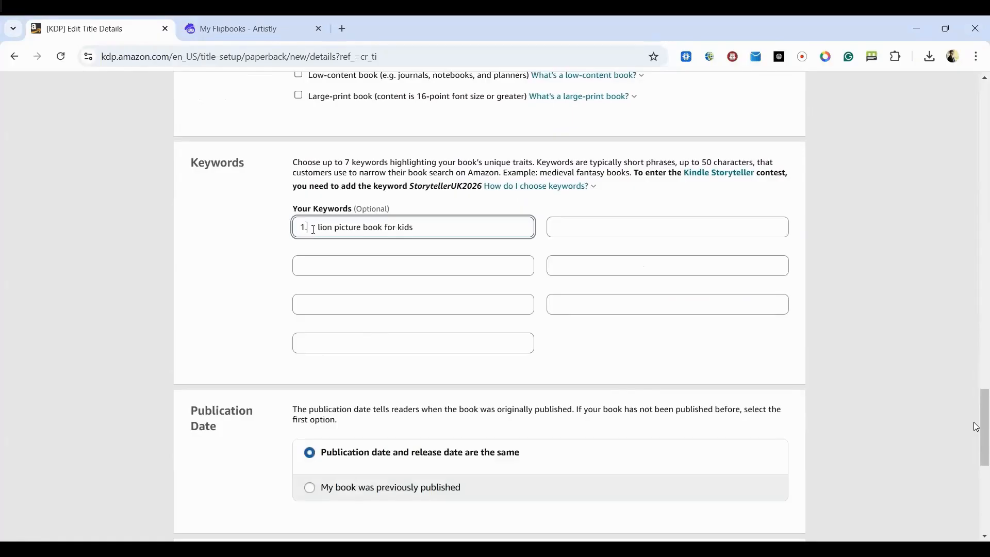
key(Delete)
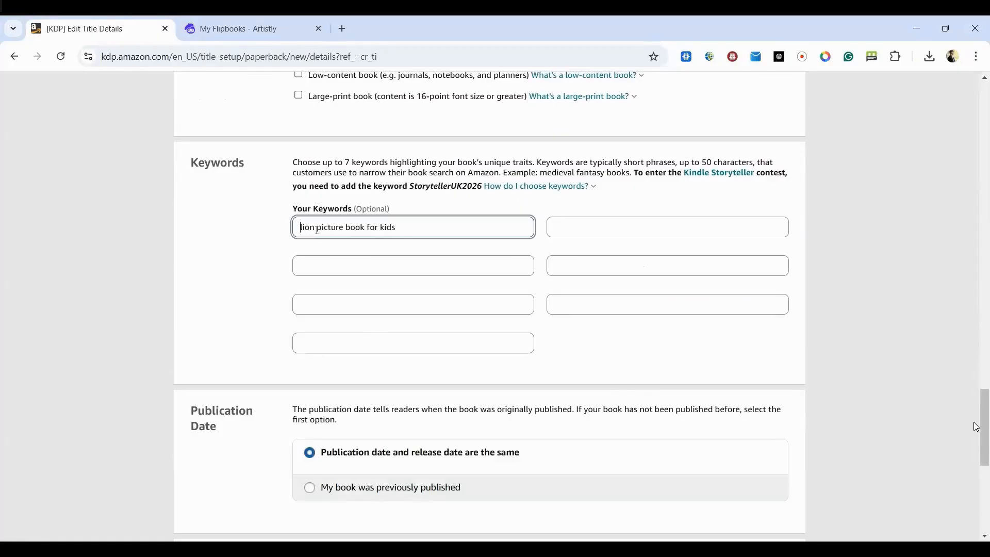
- Copy "jungle story for children" and "self awareness book for kids" from the keyword list into the second and third keyword fields
key(alt+Tab)
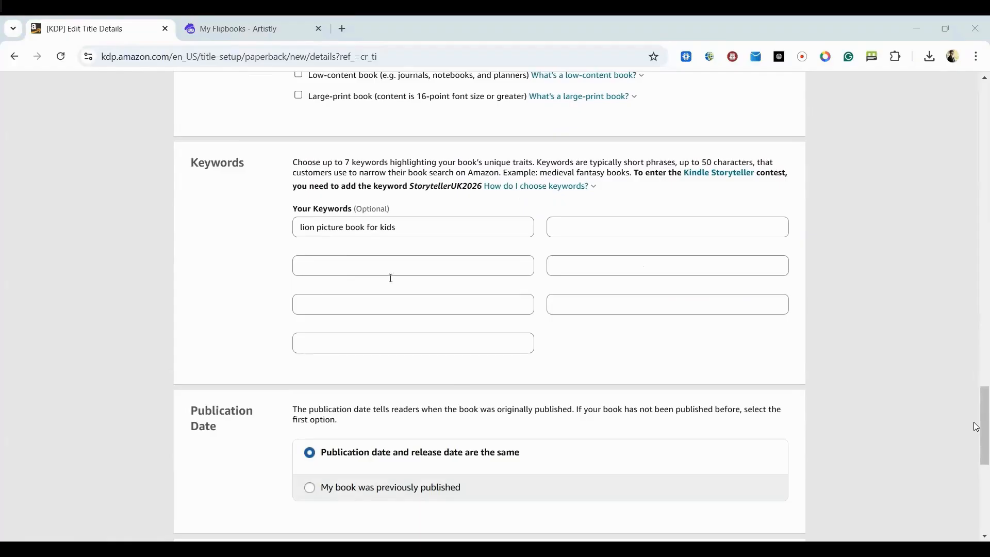
click(608, 227)
text(jungle story for children)
key(alt+Tab)
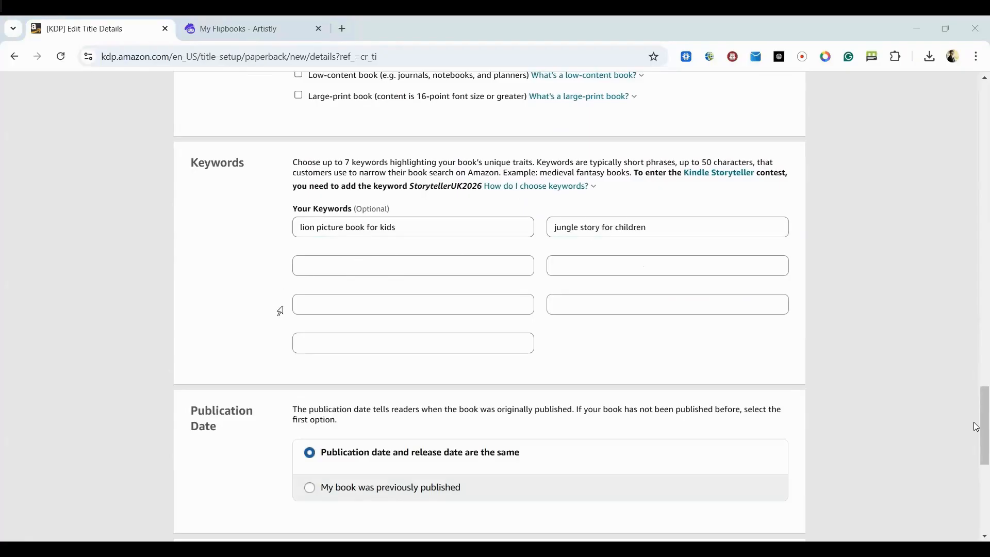
key(alt+Tab)
click(363, 265)
text(self awareness book for kids)
- Copy "kids book about emotions" and "read aloud animal story" from the keyword list into the fourth and fifth keyword fields
key(alt+Tab)
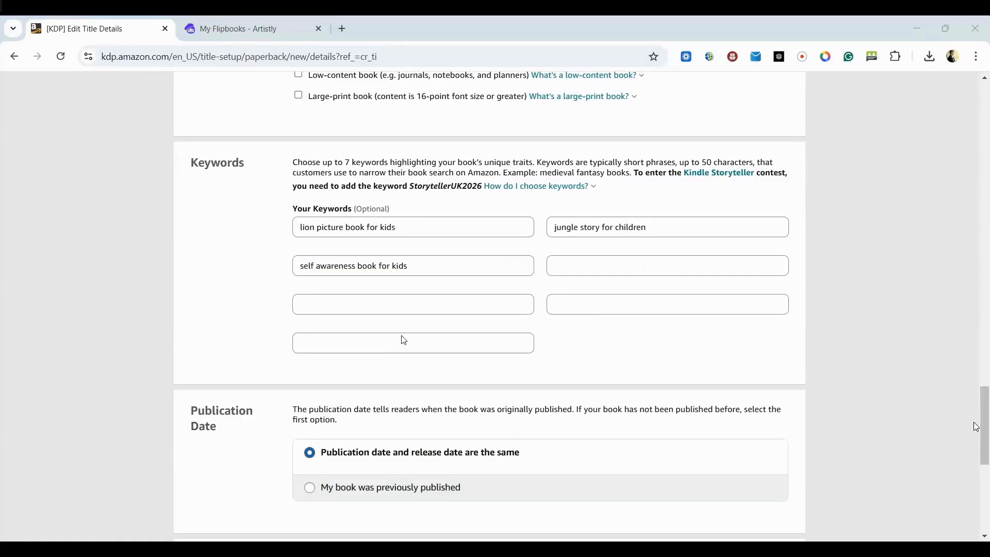
key(alt+Tab)
click(565, 262)
text(kids book about emotions)
key(alt+Tab)
- Fill the last two keyword fields with "children's book about anger and calm" and "social emotional learning picture book" from the keyword list
key(alt+Tab)
click(451, 303)
text(read aloud animal story)
key(alt+Tab)
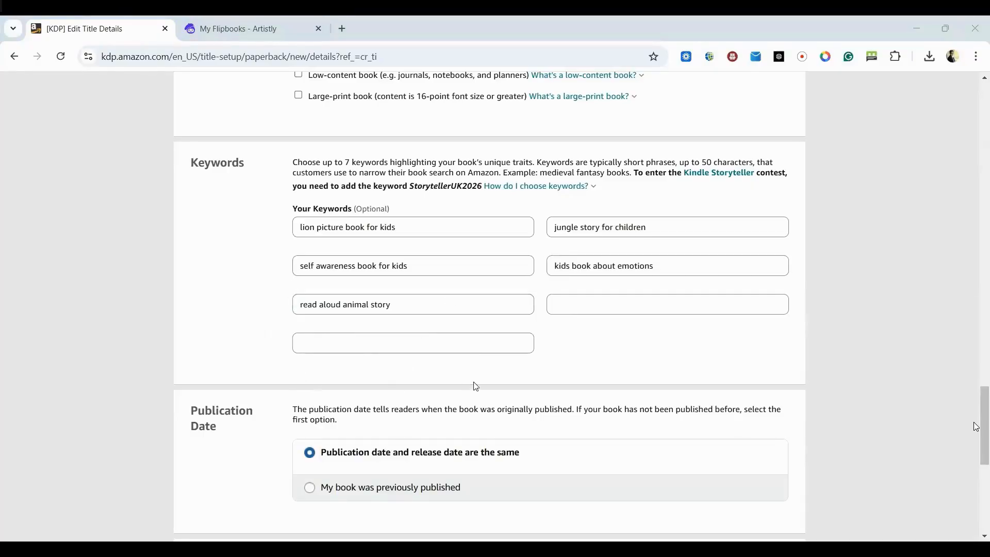
key(alt+Tab)
click(620, 306)
text(children’s book about anger and calm)
key(alt+Tab)
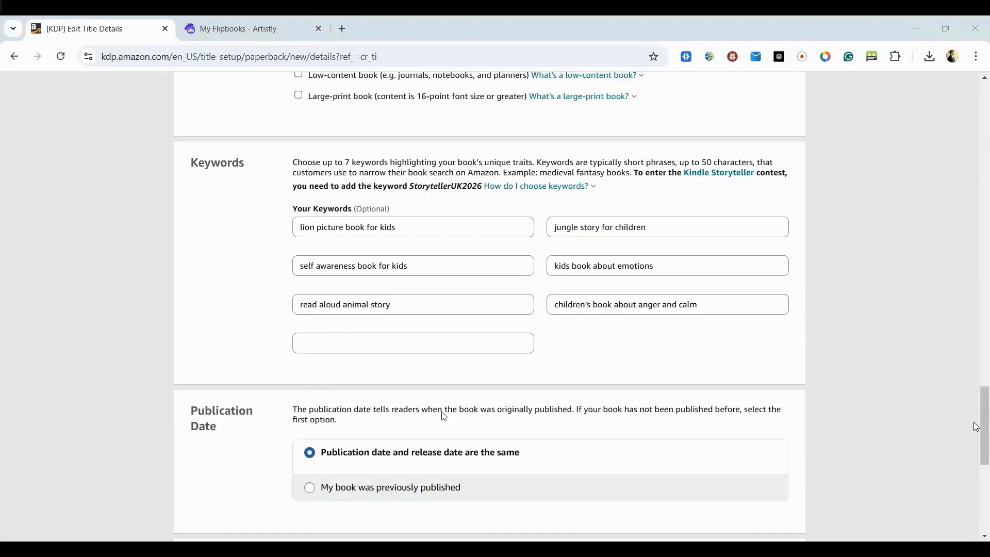
key(alt+Tab)
click(441, 342)
text(social emotional learning picture book)
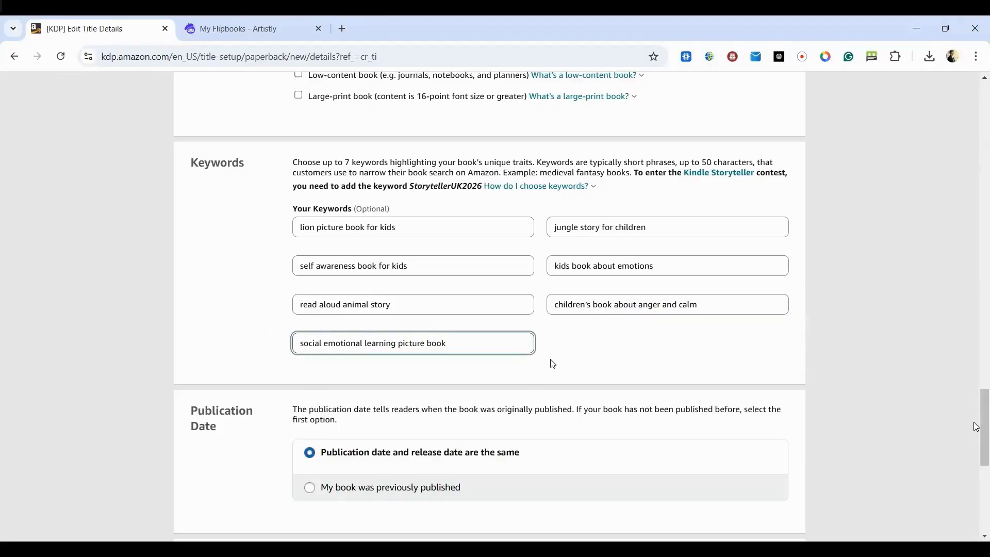
- Keep the same publication and release date with immediate release for sale, and save the details to continue to Paperback Content
scroll(589, 339, down, 3)
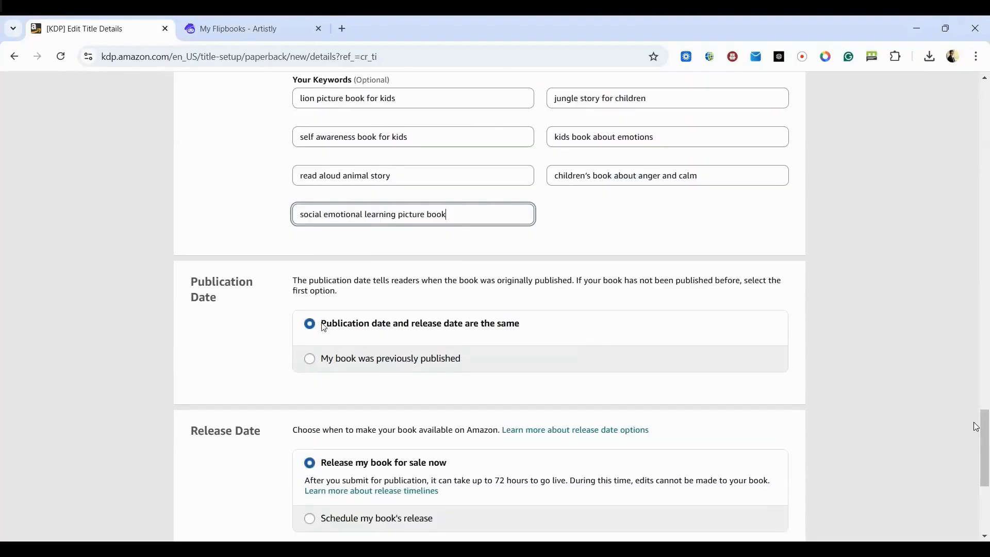
scroll(515, 336, down, 3)
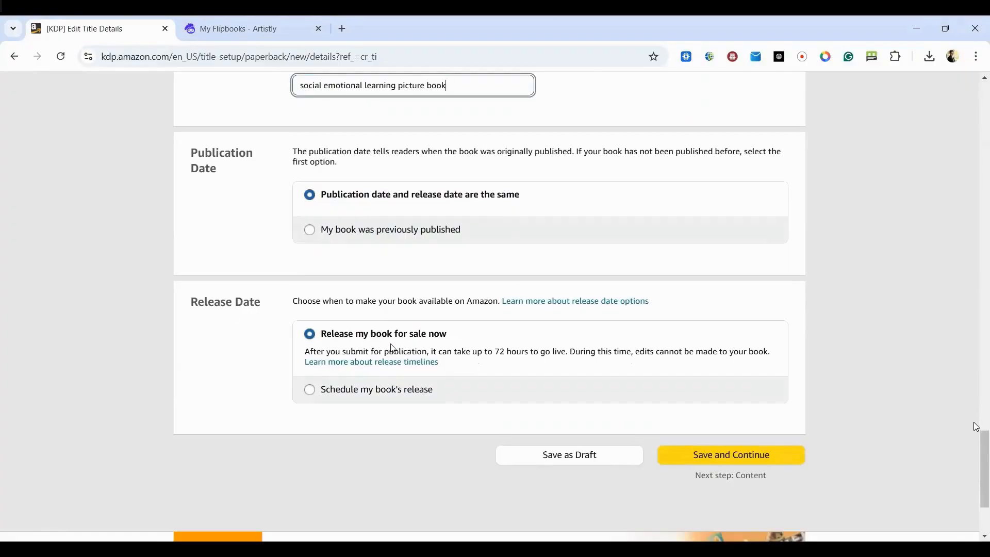
scroll(602, 415, down, 1)
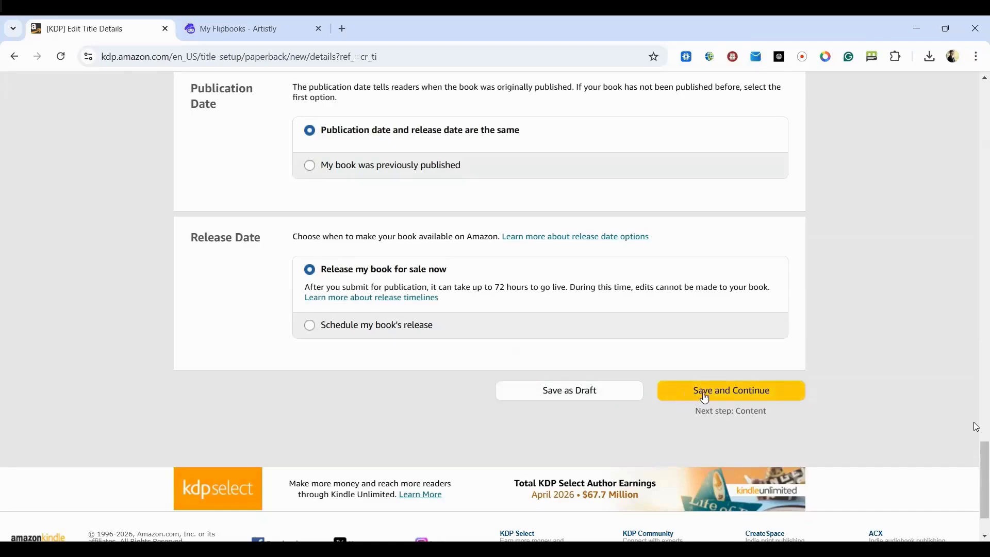
click(736, 399)
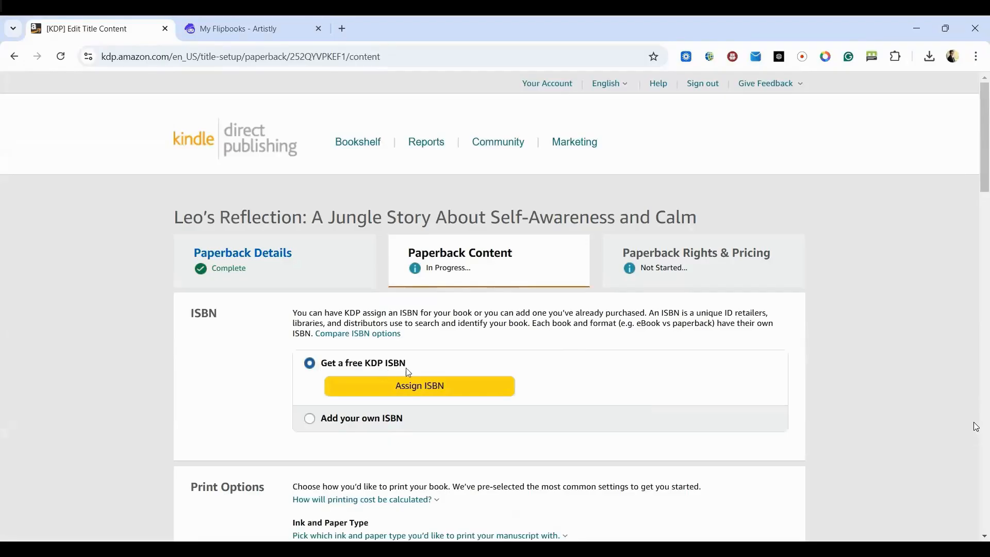
- Assign a free KDP ISBN to the paperback and go on to the ink and paper type options
click(457, 395)
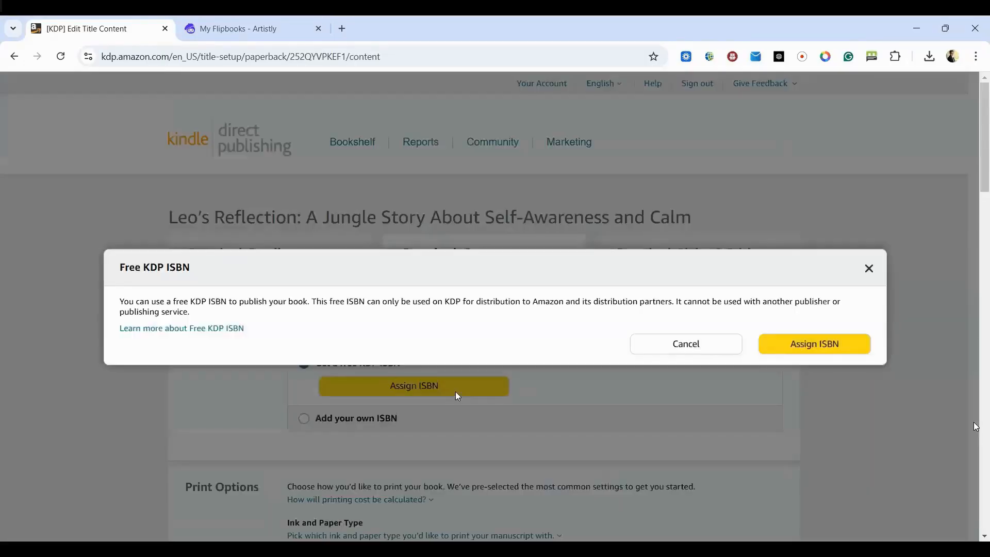
click(836, 346)
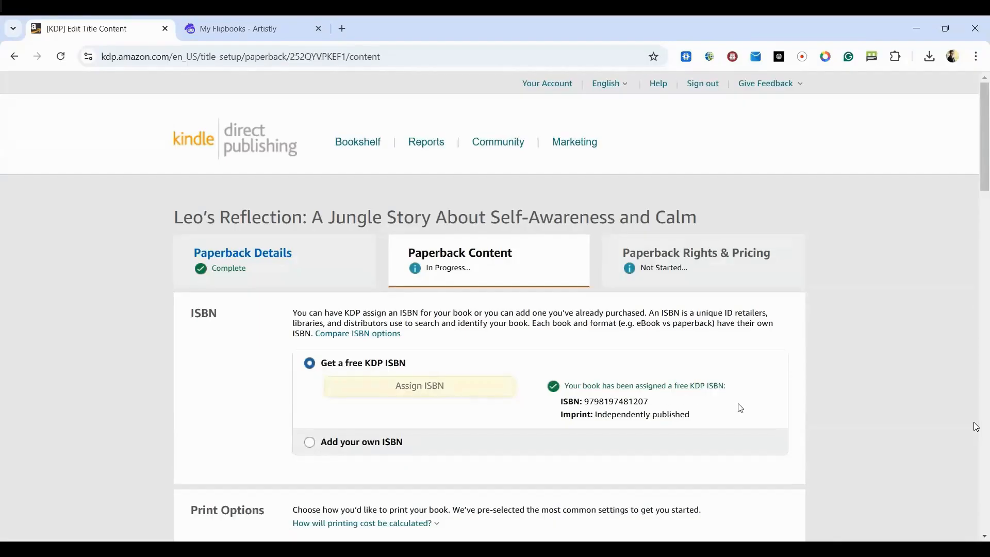
scroll(820, 386, down, 5)
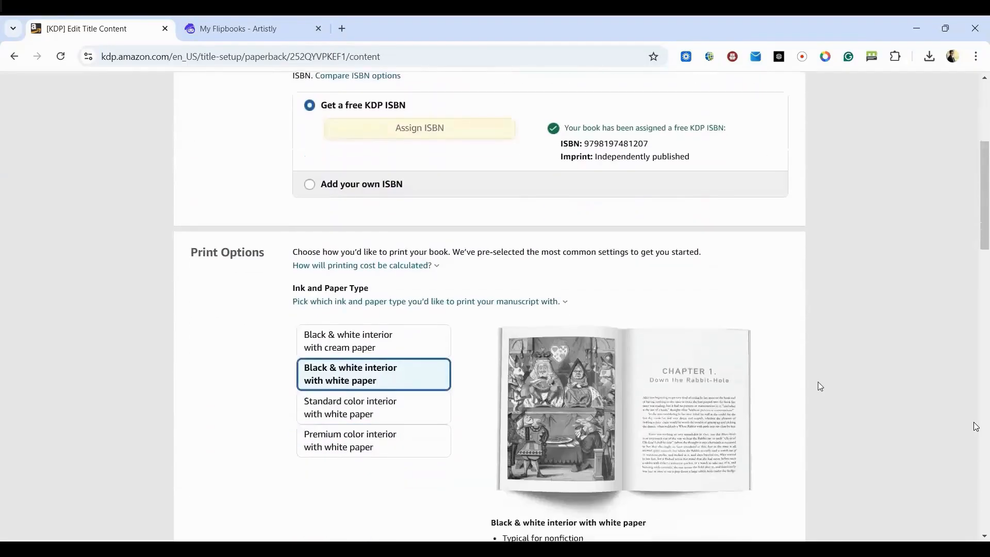
scroll(820, 386, down, 1)
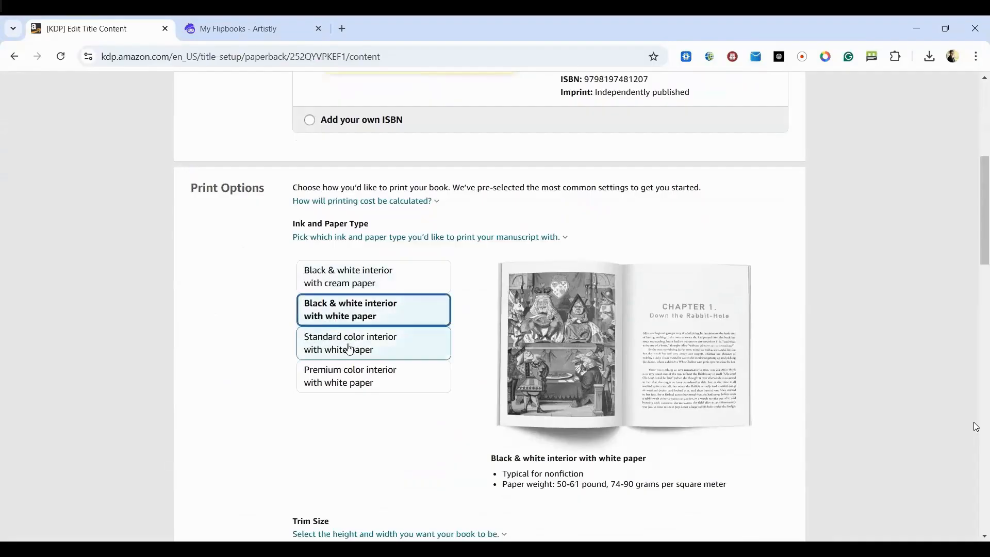
- Choose the premium color interior with white paper and set the trim size to 8.5 x 11 in
click(350, 378)
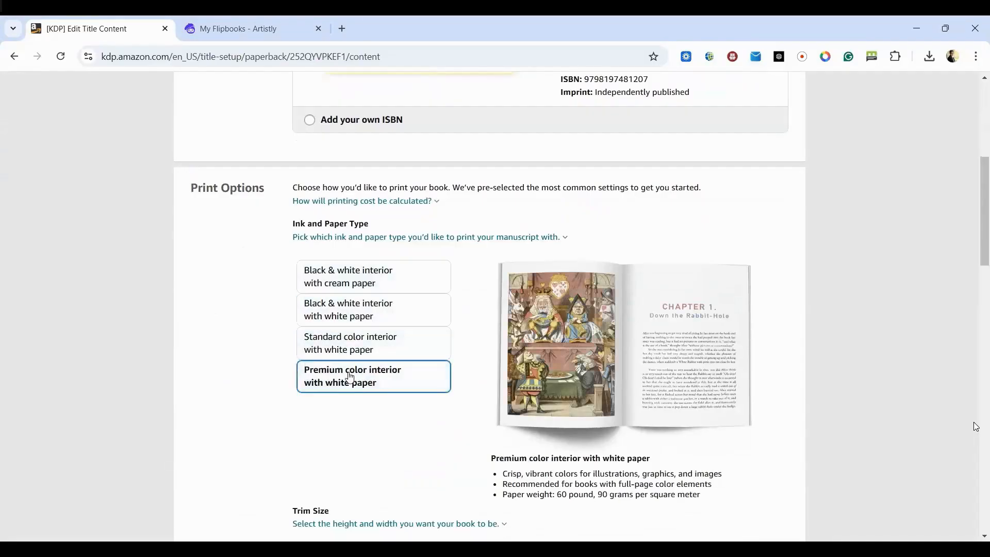
scroll(433, 332, down, 4)
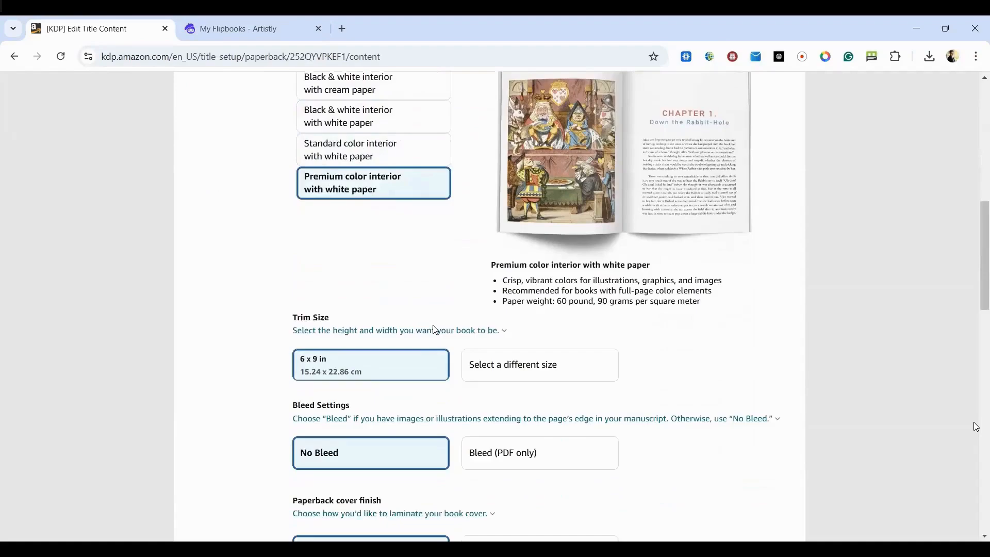
scroll(435, 330, down, 1)
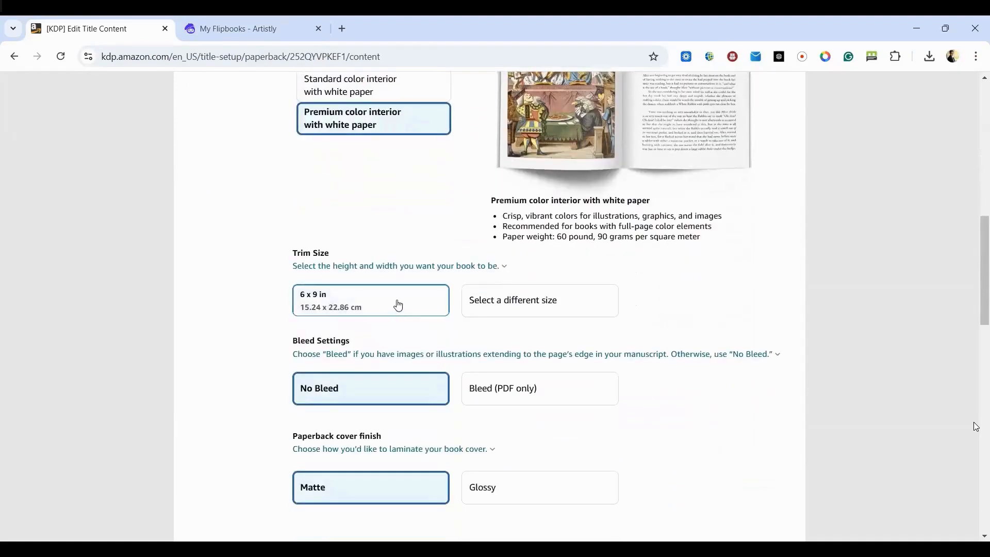
click(486, 307)
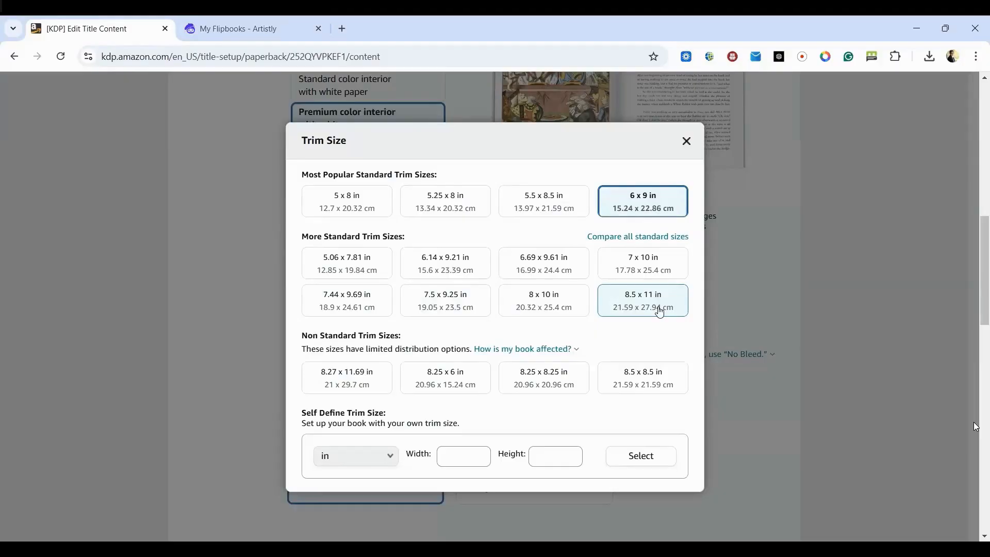
click(660, 312)
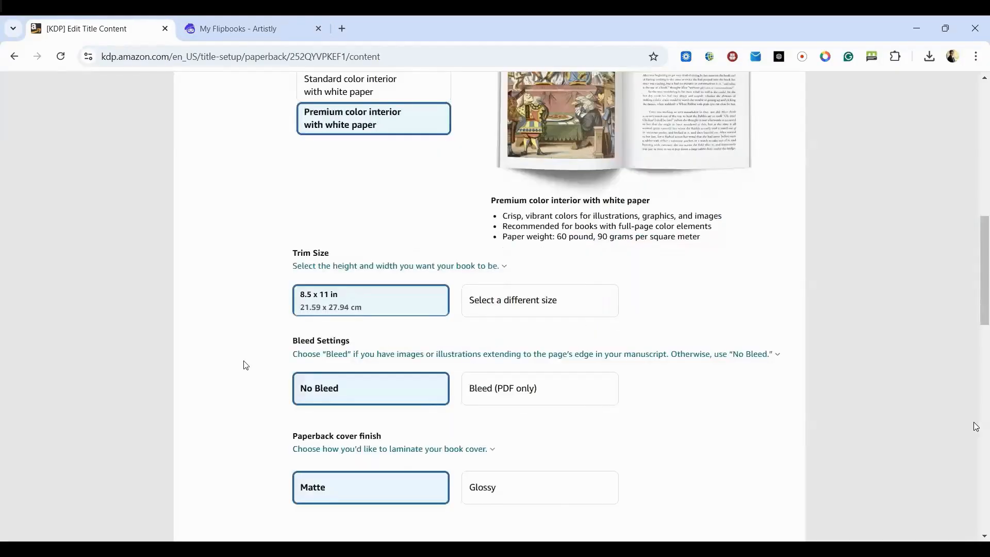
- Compare the Glossy and Matte options for the paperback cover finish and choose Matte
scroll(246, 365, down, 3)
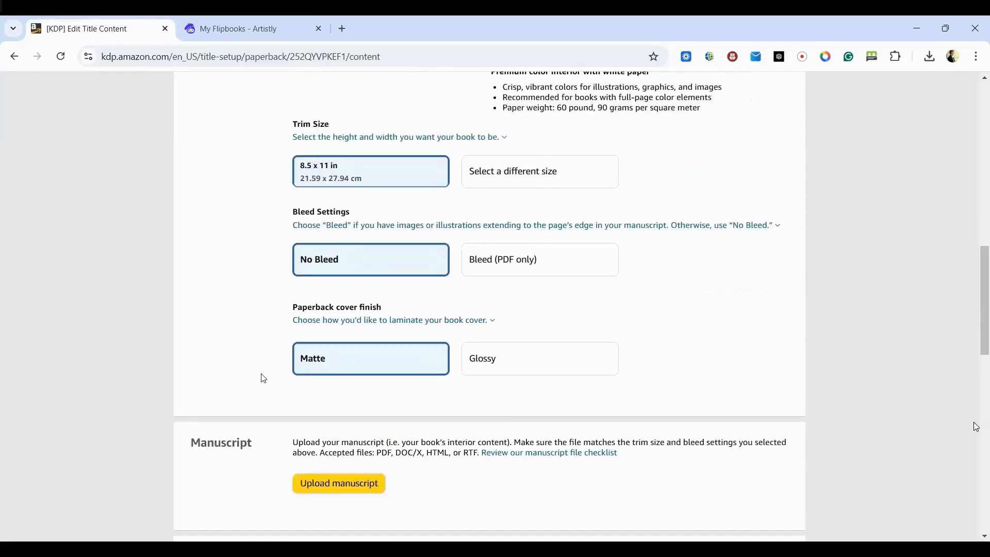
click(305, 321)
click(211, 363)
click(550, 367)
click(373, 363)
scroll(698, 361, down, 3)
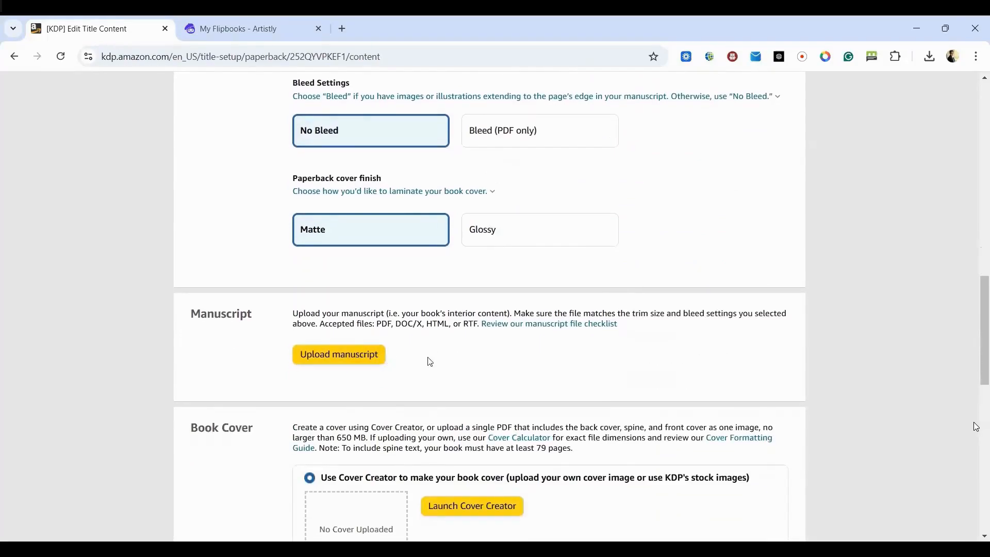
- Switch to Artistly and download the KDP manuscript of the "Leo's Reflection" flipbook
click(220, 31)
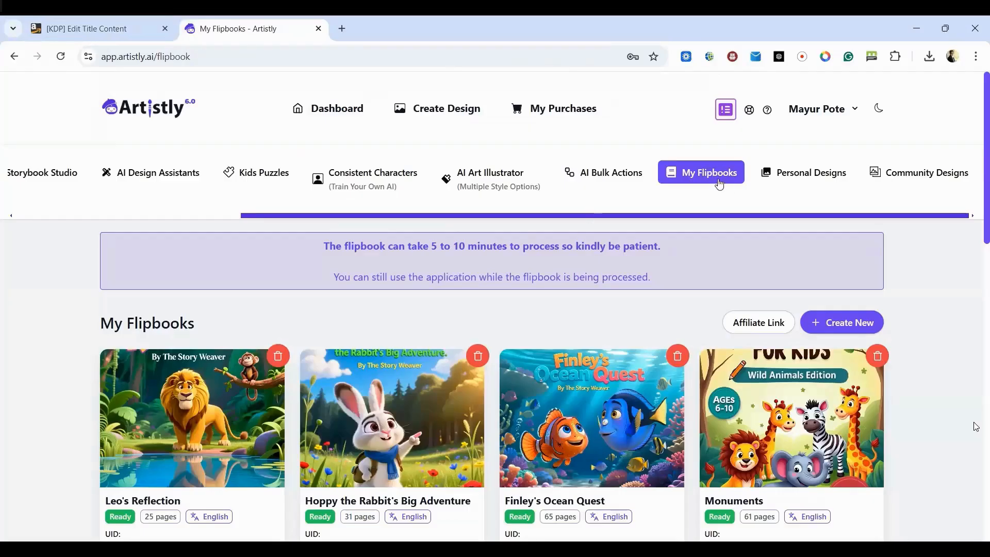
scroll(515, 224, down, 2)
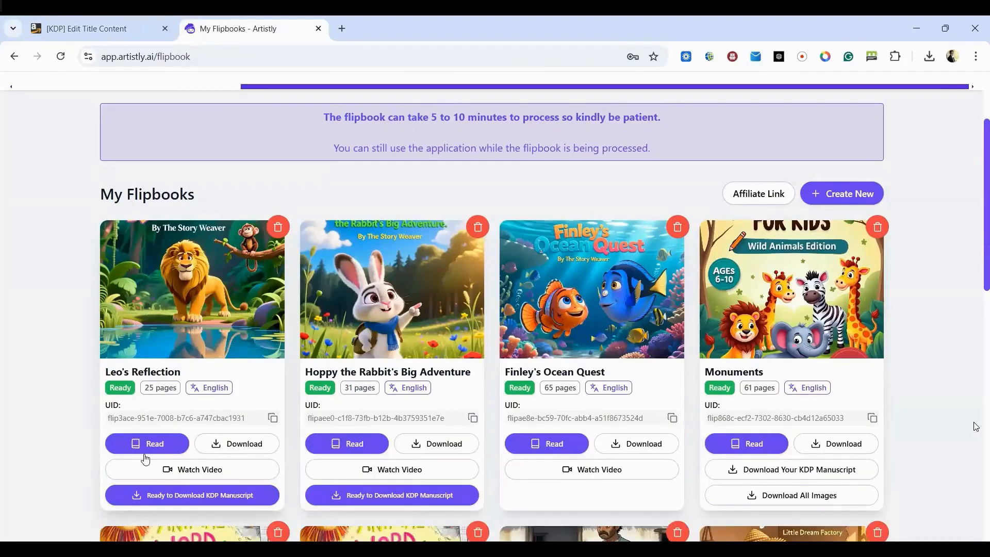
click(146, 494)
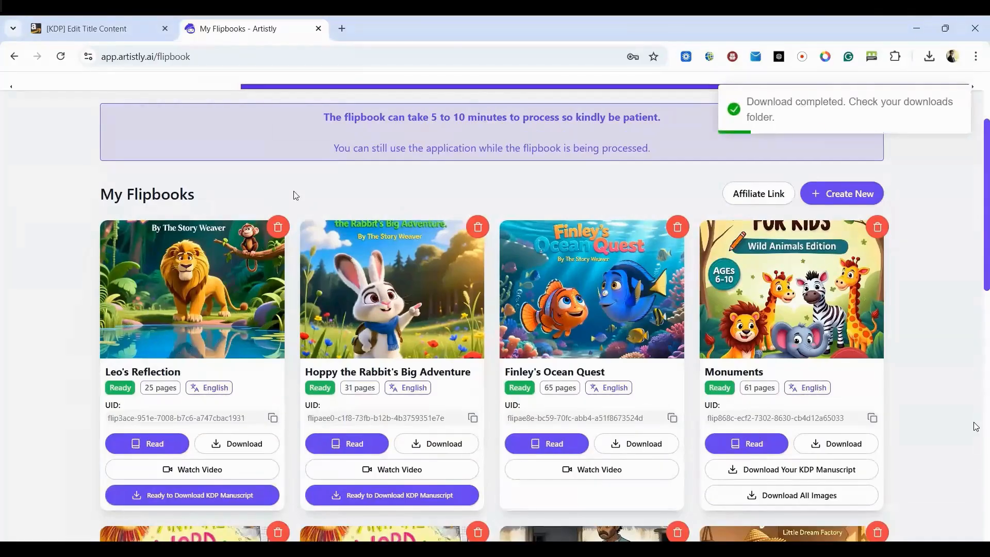
- Download the "Leo's Reflection" cover image from the personal designs in Artistly
scroll(391, 195, up, 1)
scroll(391, 195, up, 1)
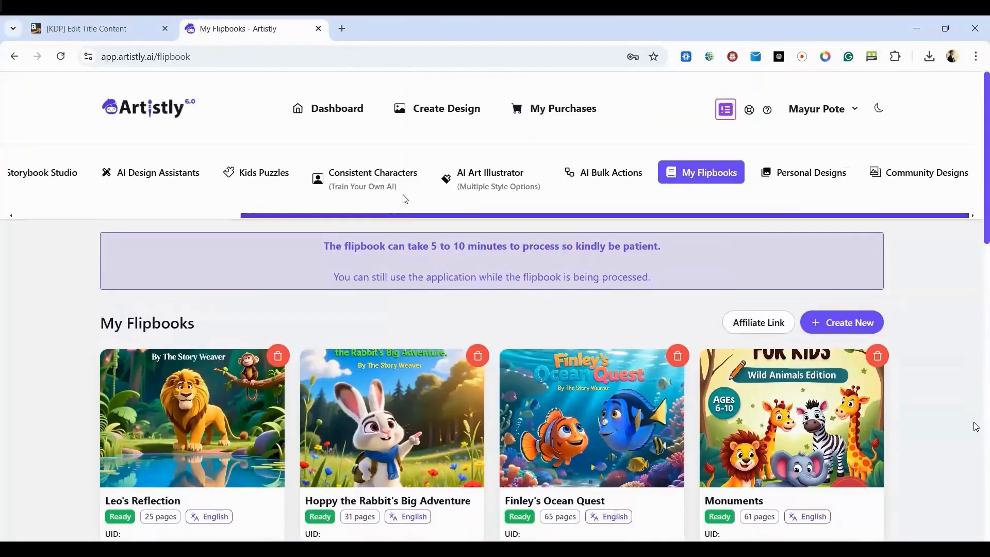
click(825, 178)
scroll(593, 361, right, 10)
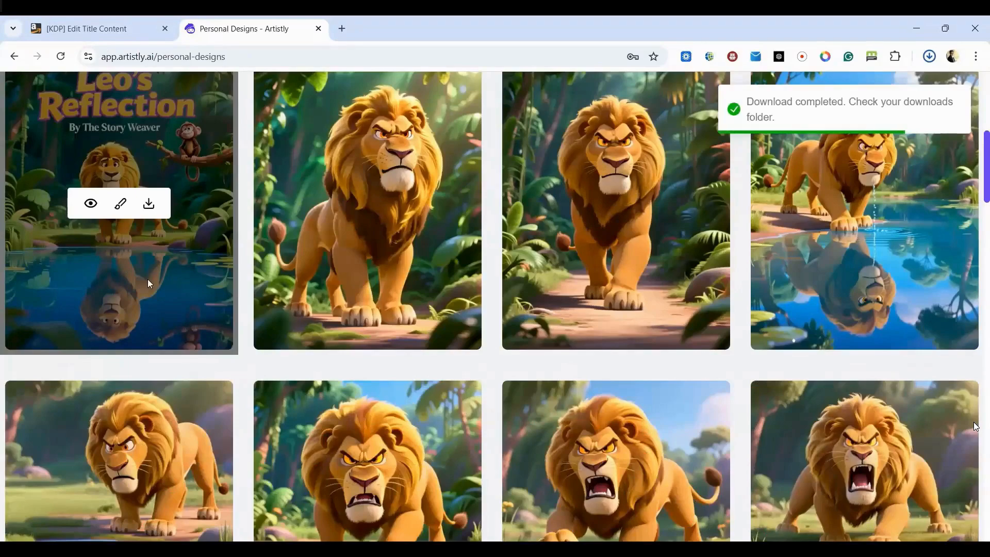
scroll(149, 283, up, 1)
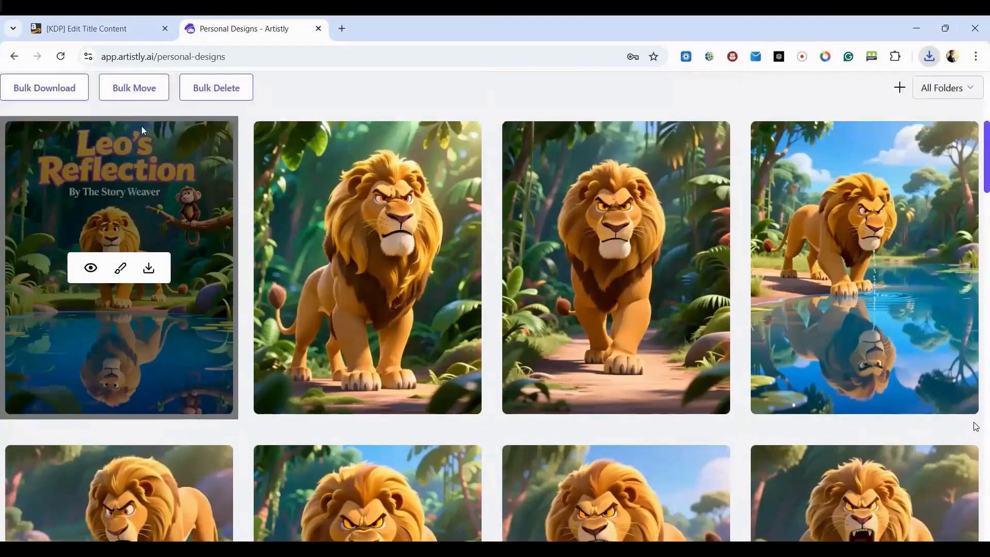
- Return to the KDP paperback content page and upload the downloaded manuscript file
click(105, 39)
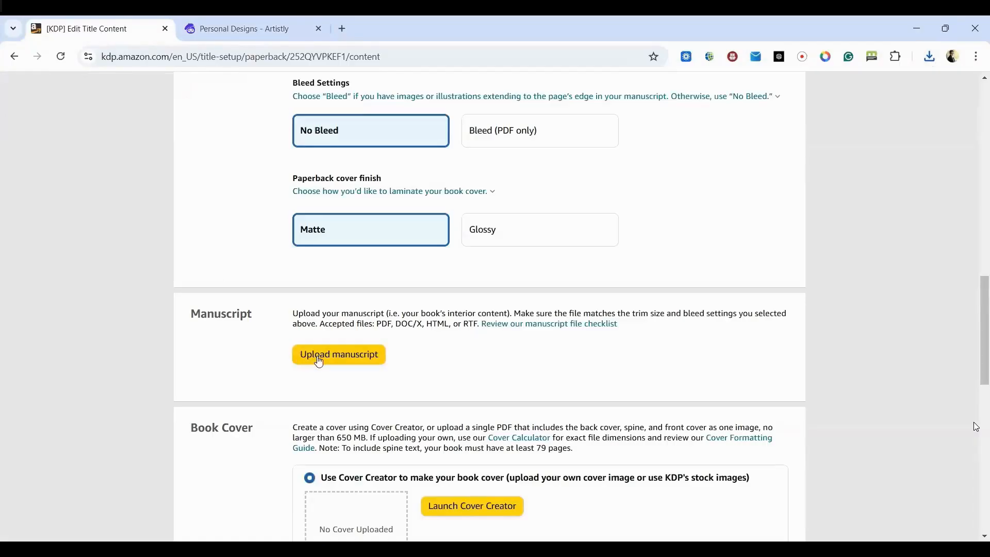
click(336, 356)
double_click(176, 197)
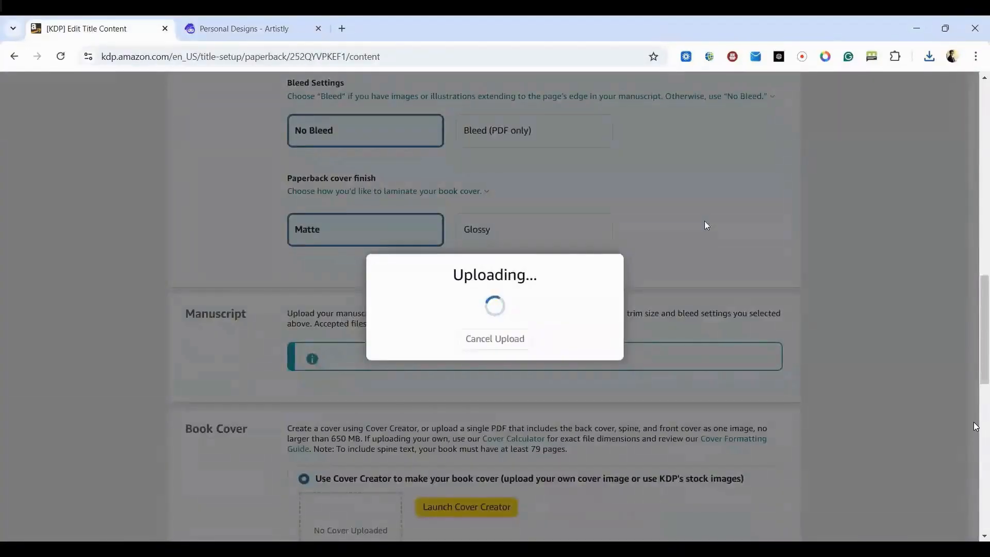
- Launch Cover Creator for the book cover and upload the "Leo's Reflection" cover image from the computer
scroll(707, 226, down, 5)
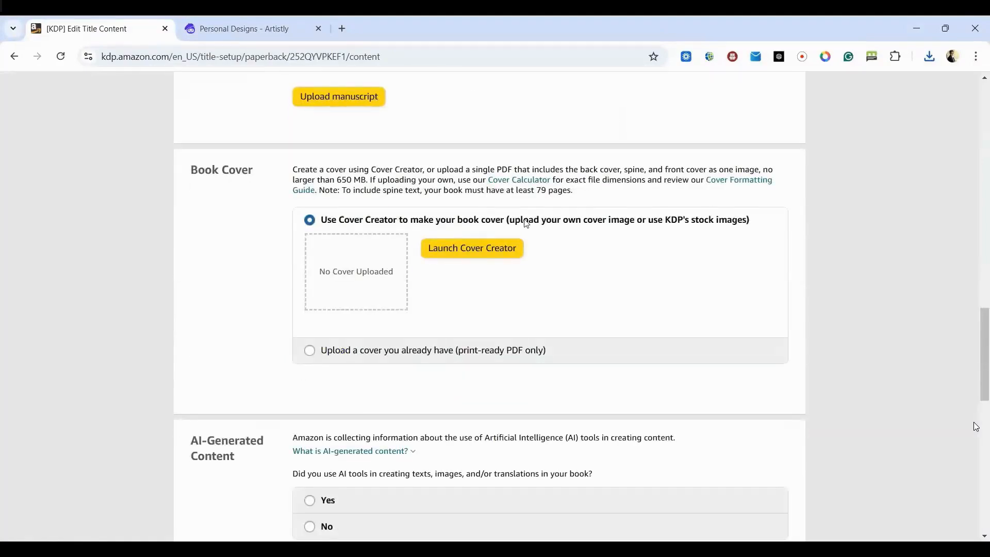
click(473, 248)
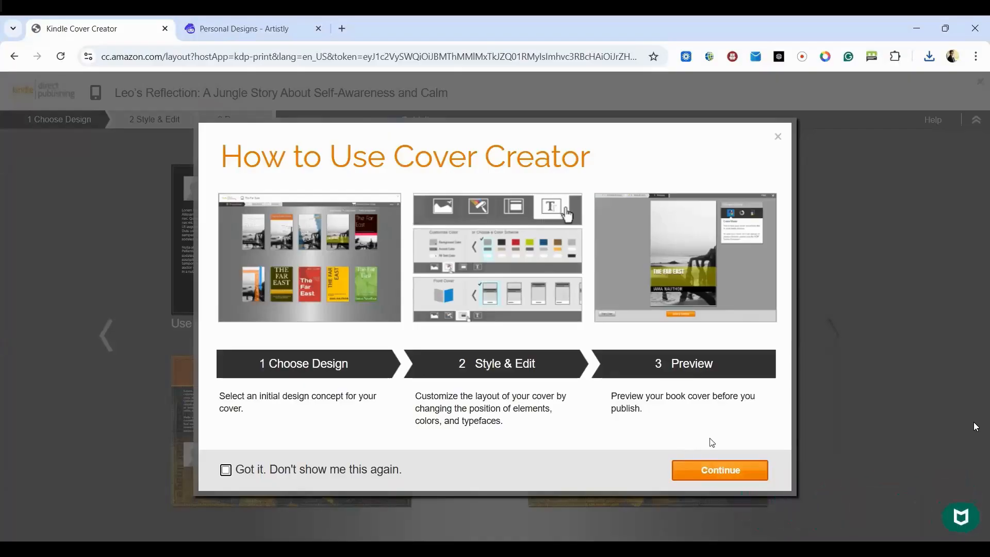
click(698, 469)
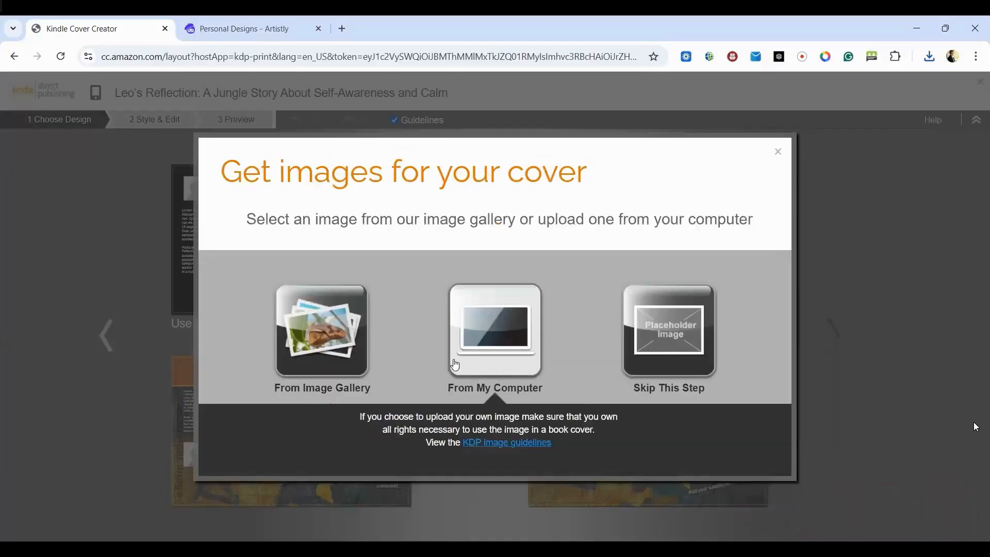
click(491, 343)
double_click(167, 190)
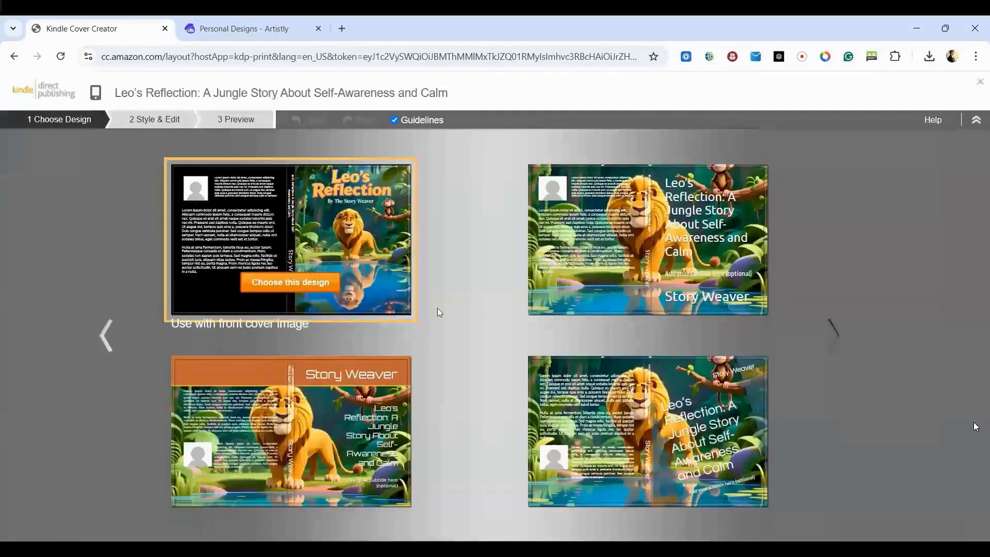
- Choose the "Use with front cover image" design and apply the back cover layout with one text block and no author photo
click(283, 281)
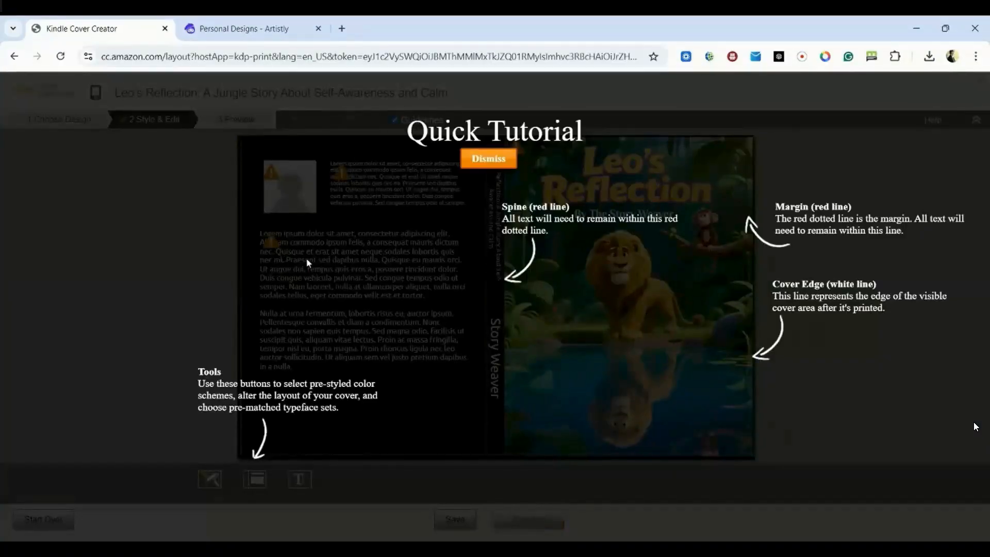
click(489, 159)
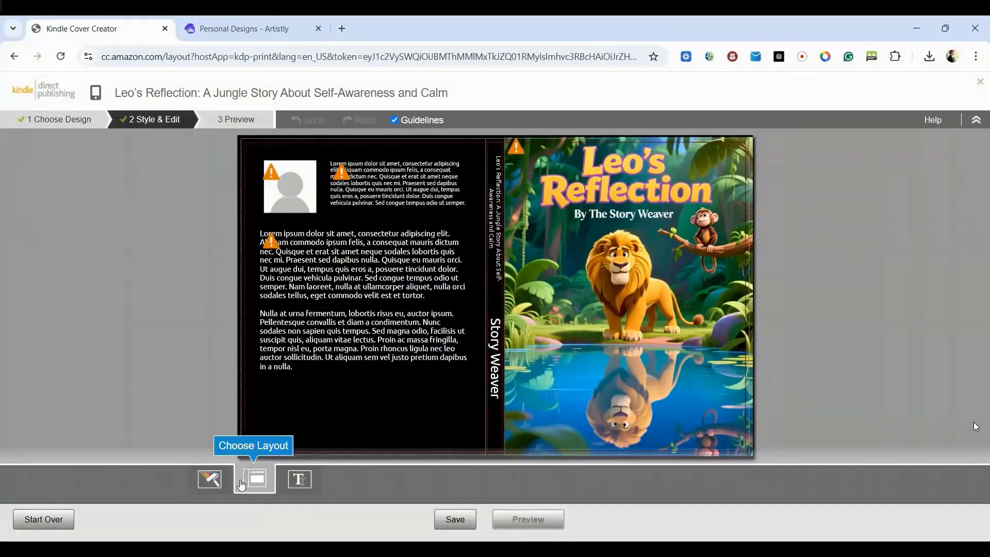
click(254, 484)
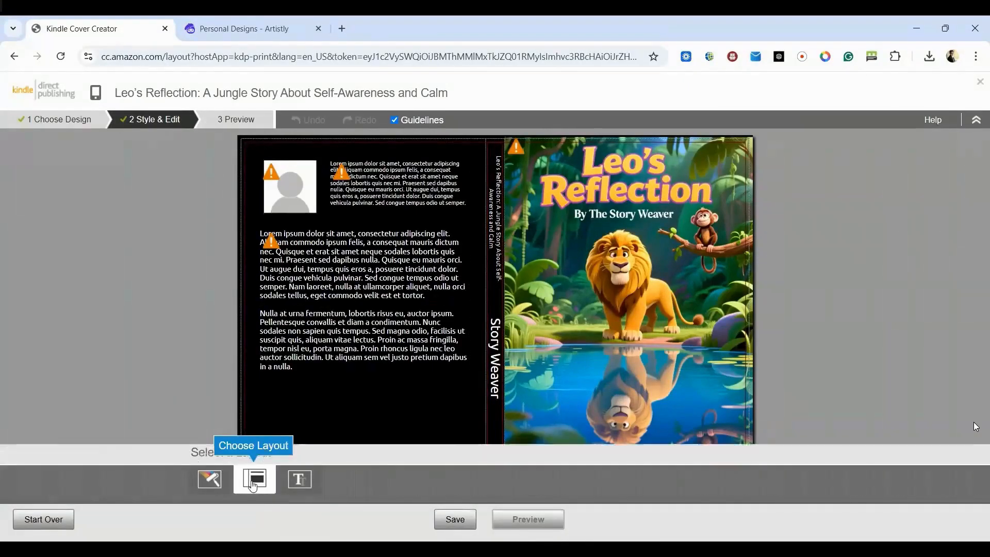
click(792, 420)
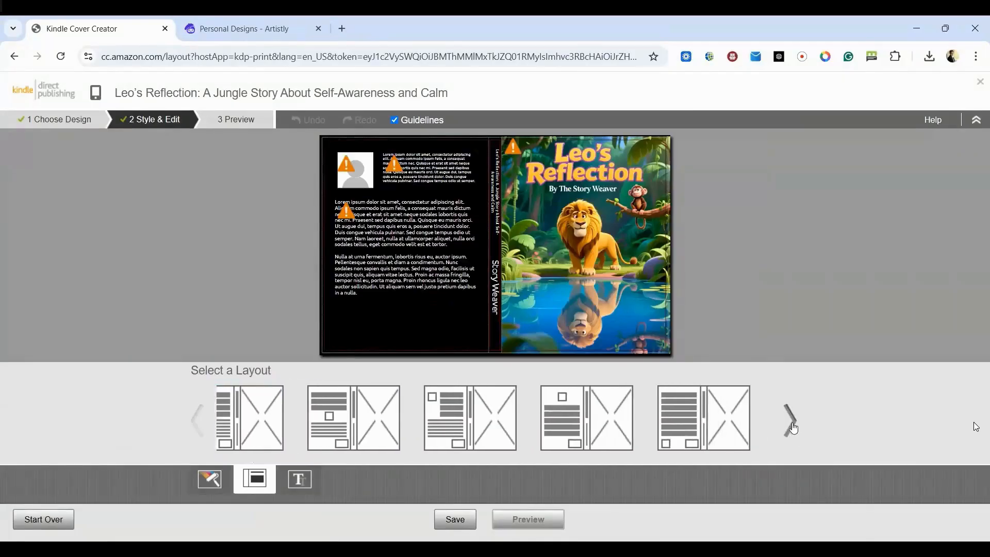
click(635, 429)
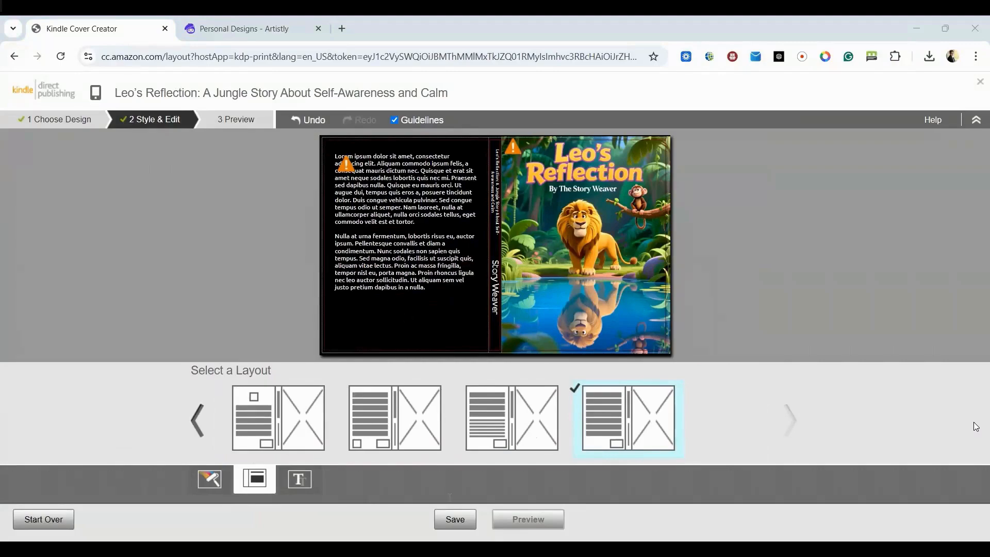
click(688, 399)
- Replace the back cover placeholder text with the copied book description beginning "Leo is strong. Leo is proud."
click(413, 274)
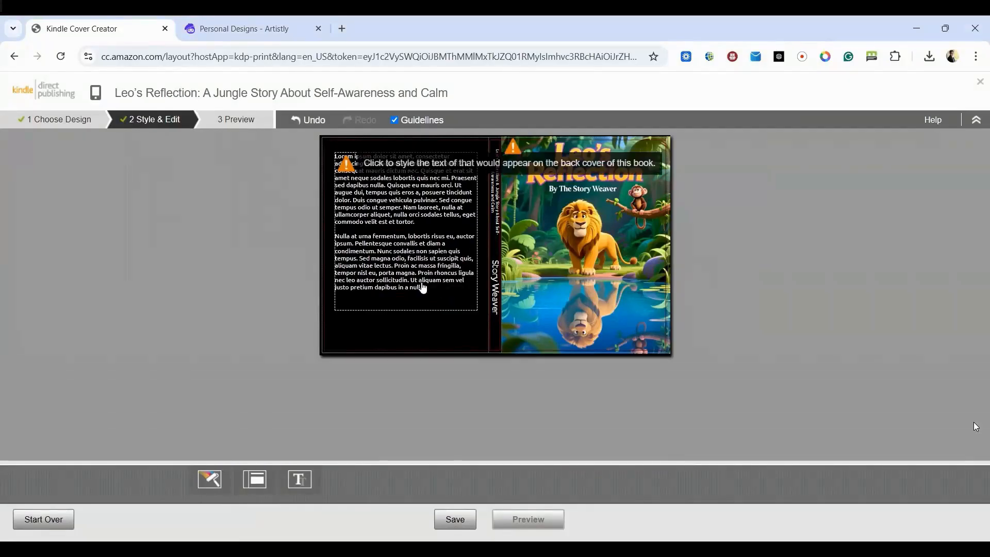
click(423, 288)
text(Leo is strong. Leo is proud. Leo believes he is the mightiest lion in the jungle.  But when he spots another lion staring back at him from a sparkling pond, Leo becomes angry and ready to defend his home. With the help of Mika, a wise little monkey, Leo discovers an important truth: sometimes what we fight is only a reflection of ourselves.  Leo’s Reflection is a heartwarming children’s picture book that introduces young readers to self-awareness, emotions, and inner calm through a fun jungle adventure.)
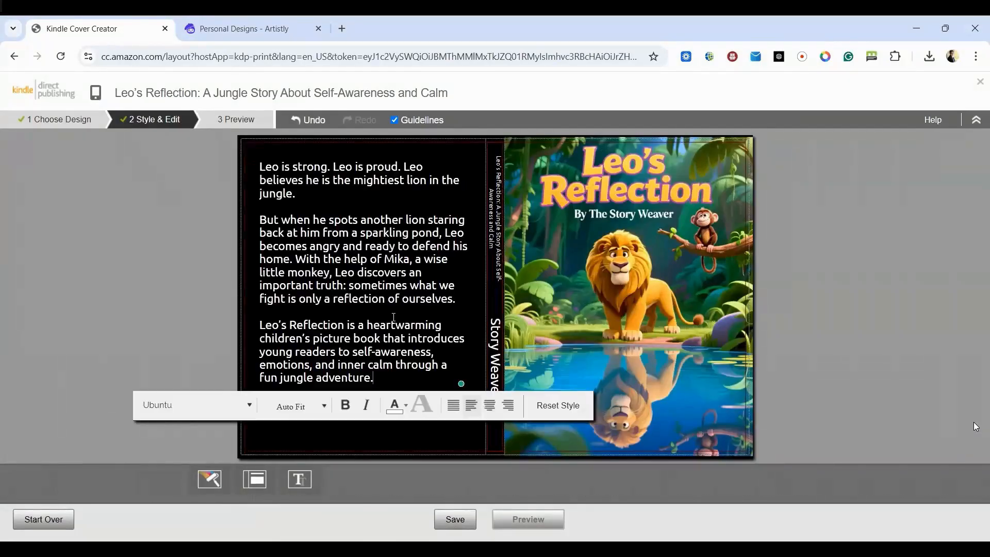
click(115, 292)
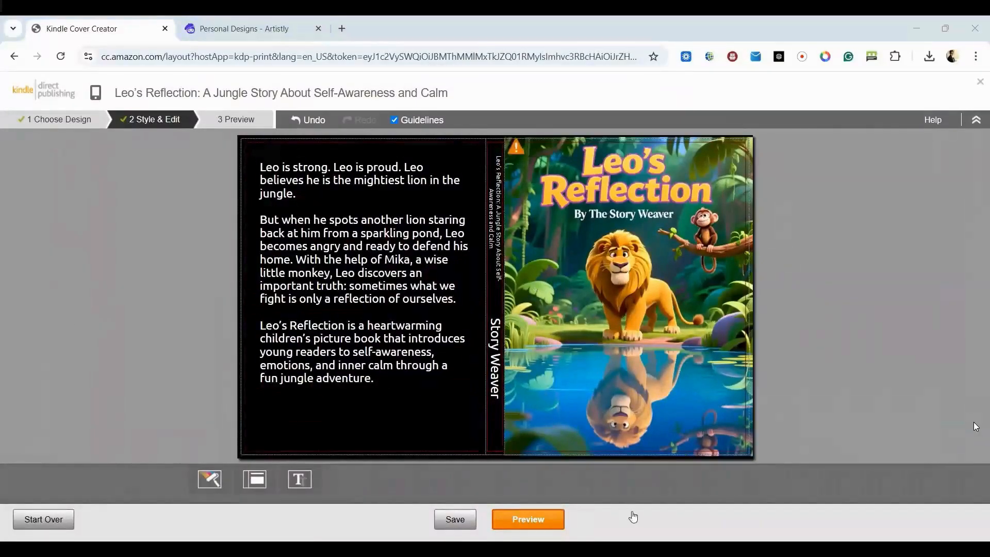
- Preview the full cover, then save and submit it to the paperback setup
click(537, 523)
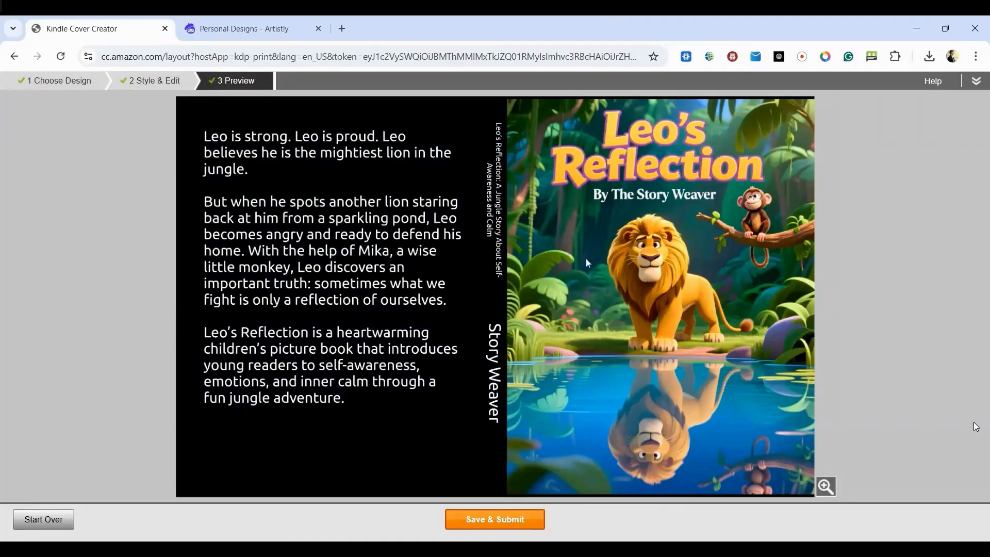
click(503, 522)
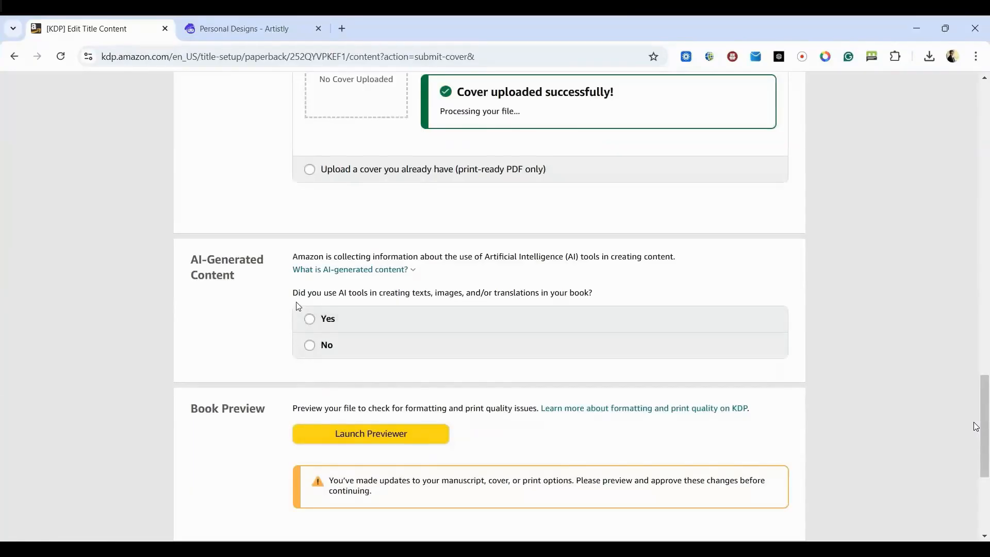
- Declare the use of AI tools, setting texts to "Entire work, with minimal or no editing" created with ChatGPT
click(310, 319)
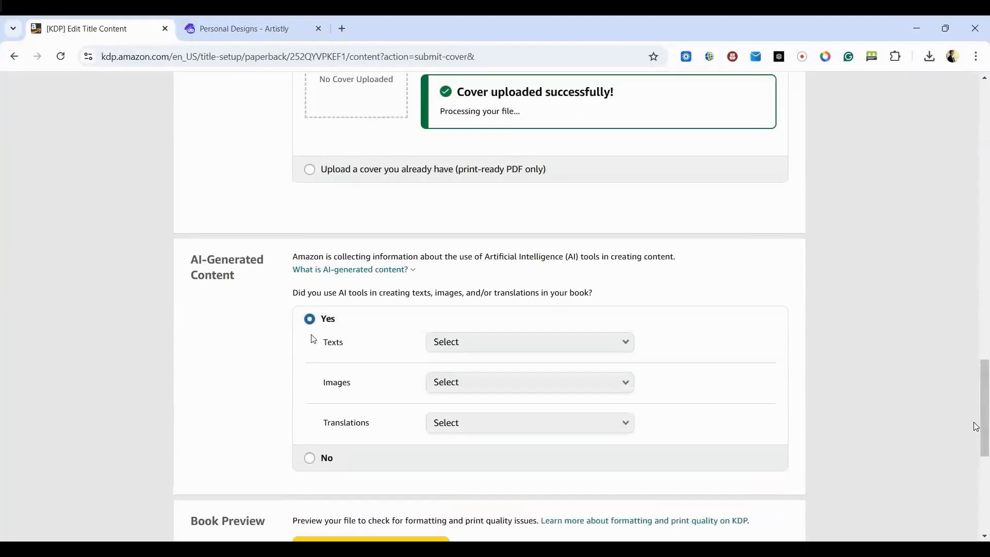
click(477, 348)
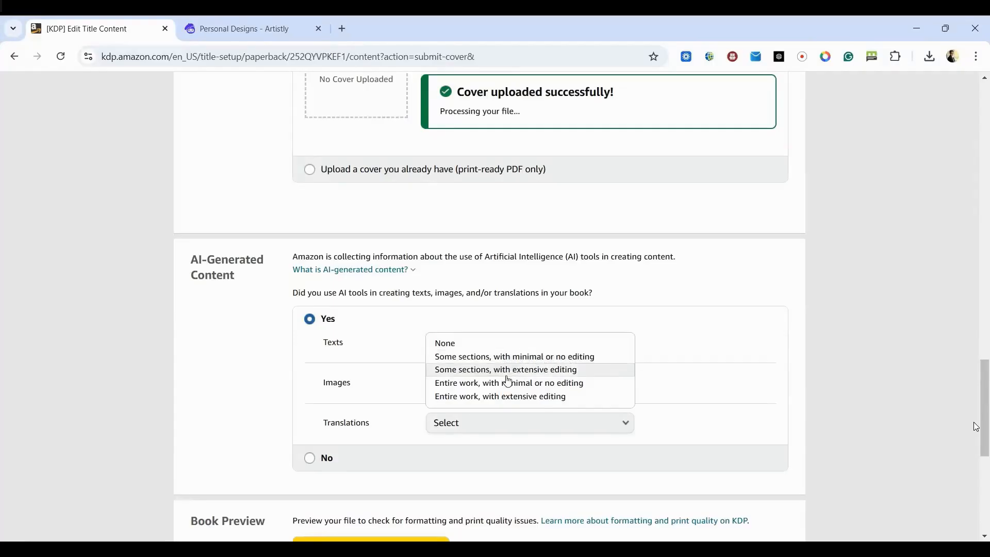
click(537, 385)
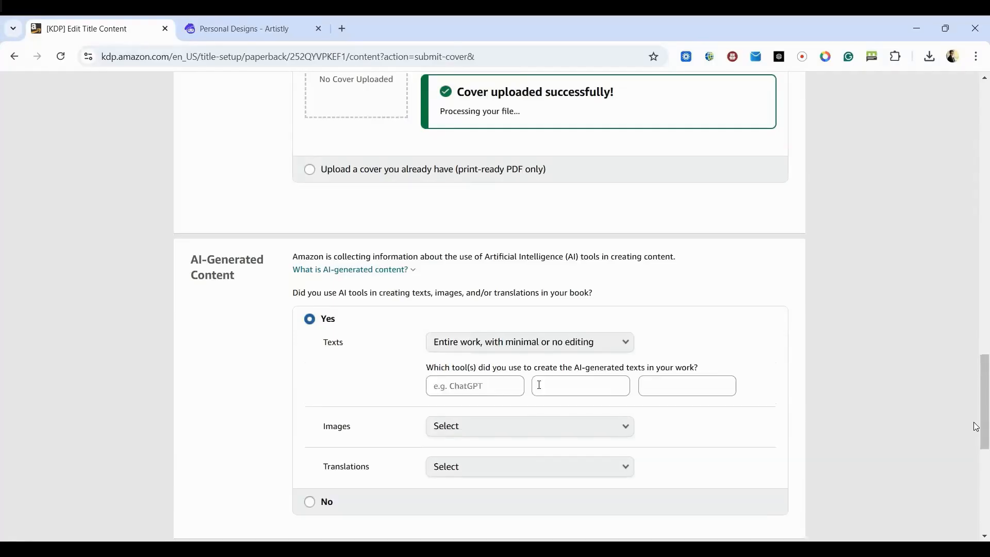
click(479, 386)
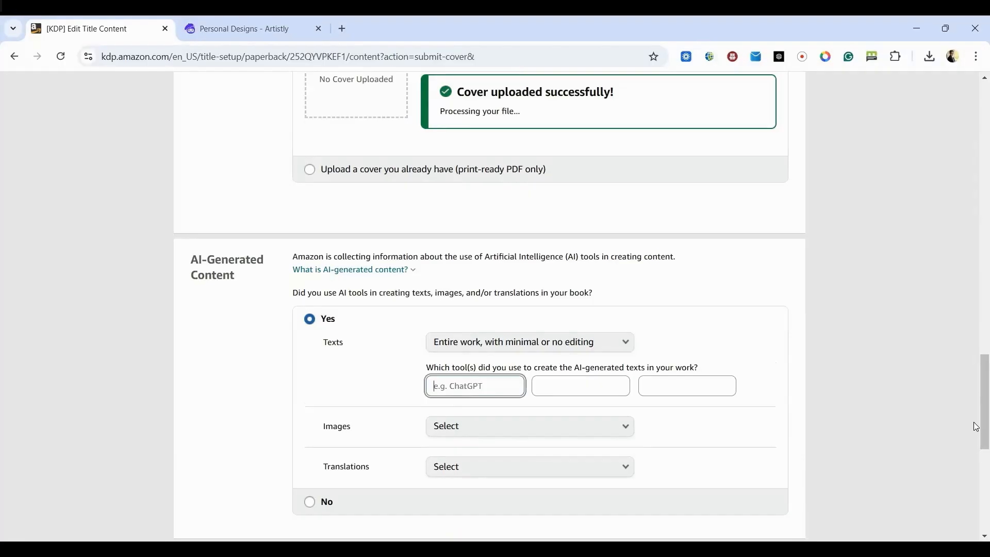
text(ChatGPT)
- Declare images as "Many AI-generated images, with minimal or no editing" made with Artistly, and set translations to None
click(537, 432)
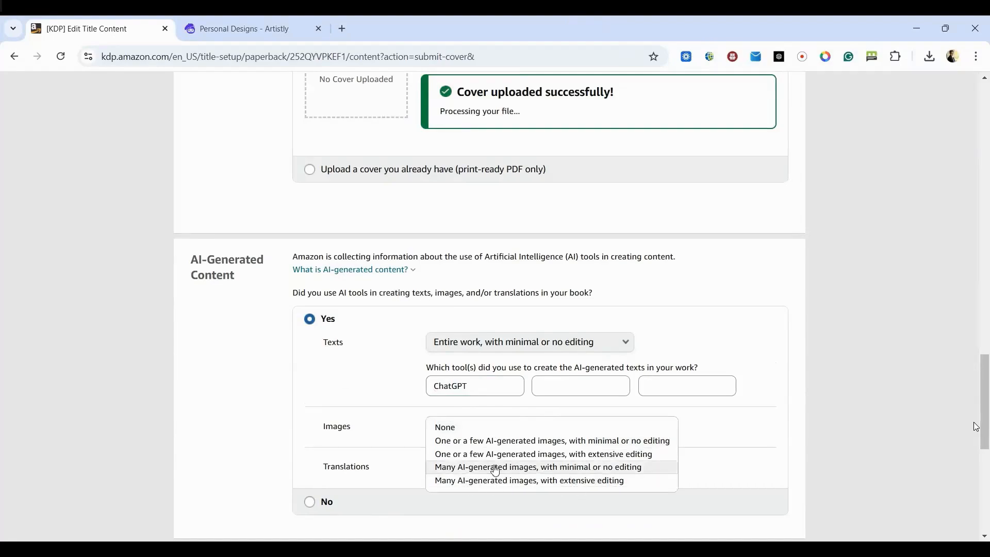
click(567, 467)
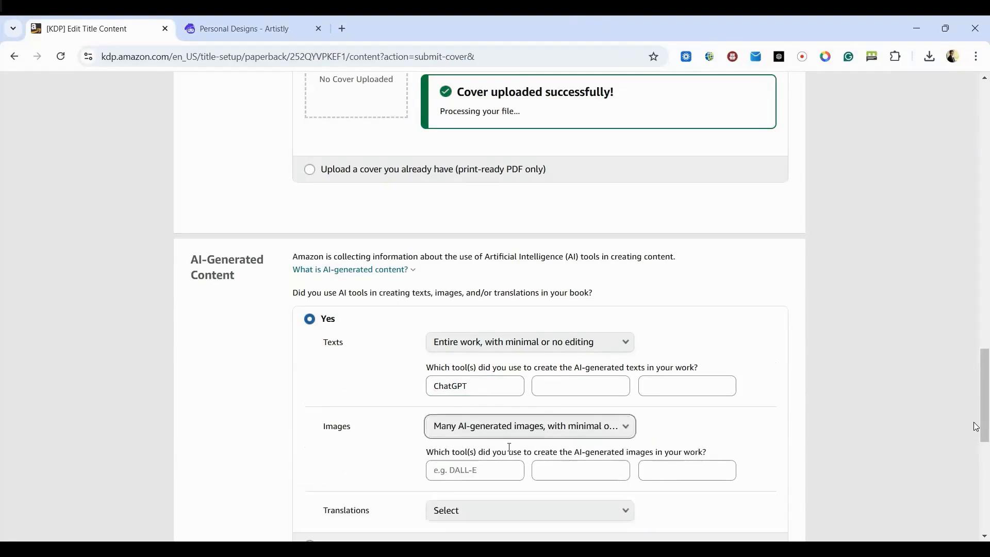
click(438, 470)
text(Artistly)
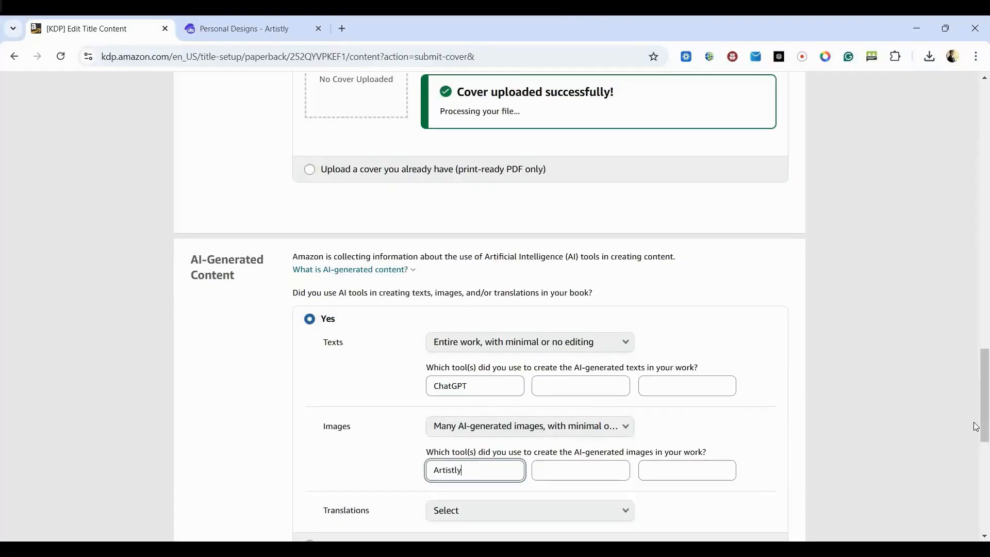
scroll(221, 248, down, 3)
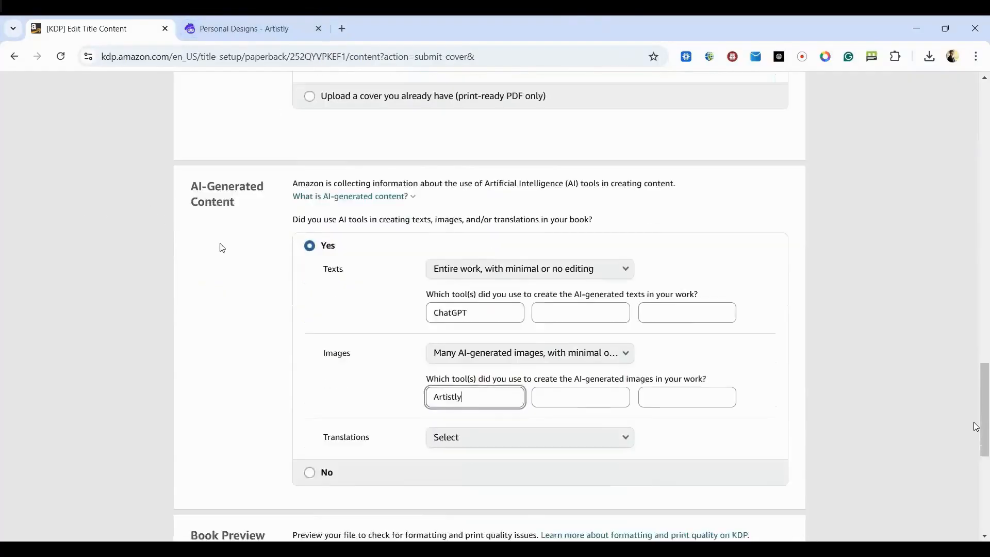
click(451, 318)
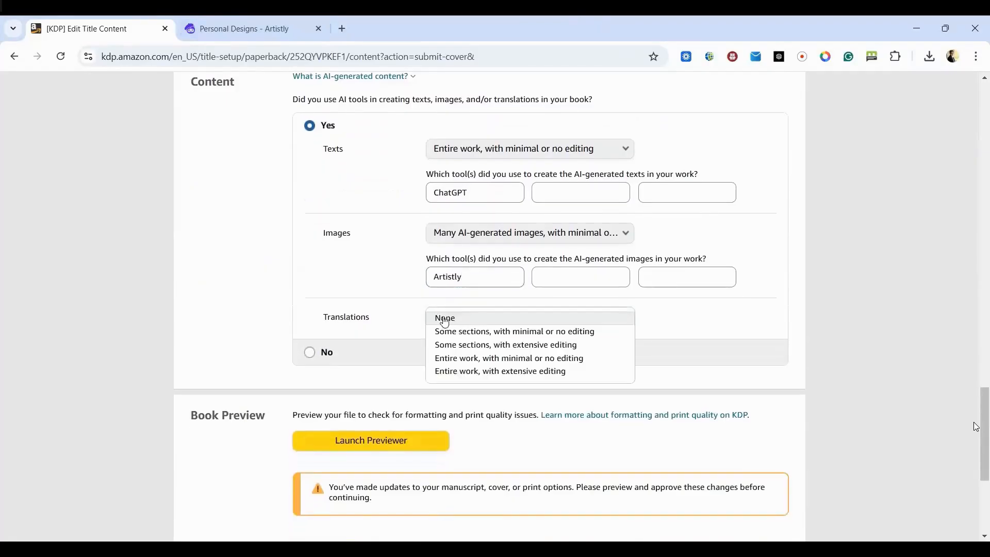
click(436, 320)
- Open the book in the print previewer and approve it
scroll(360, 365, down, 2)
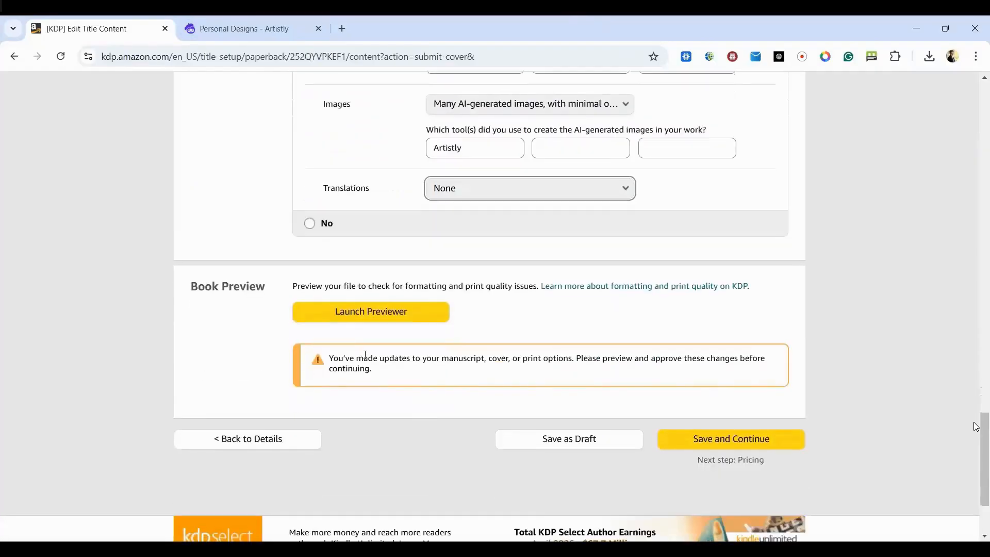
click(349, 317)
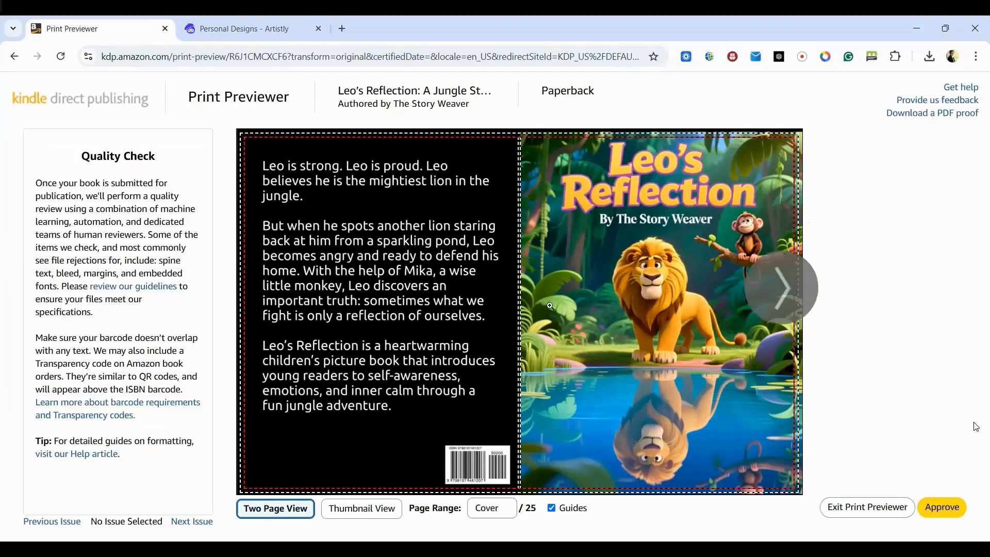
click(942, 510)
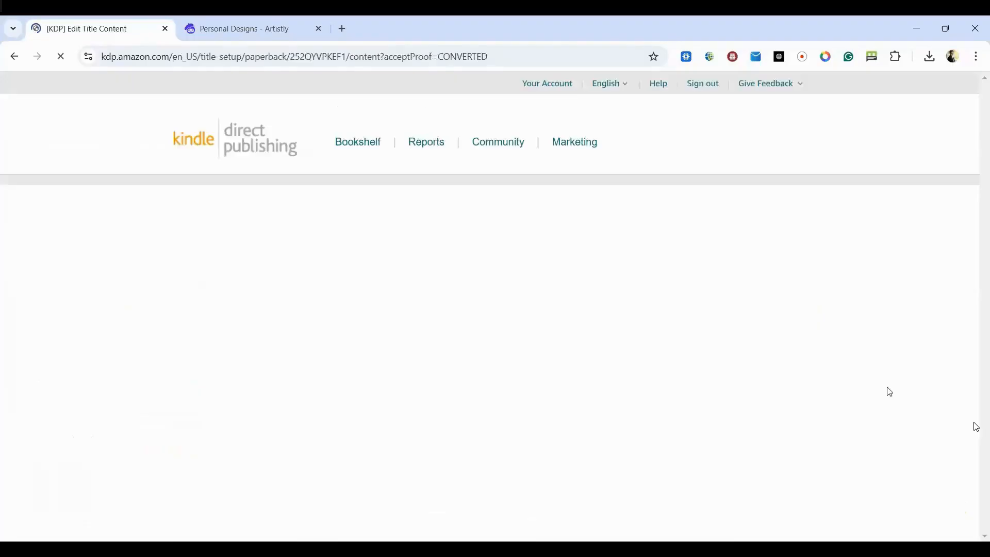
- Review the printing cost summary, then save the paperback content and continue to pricing
scroll(887, 392, down, 20)
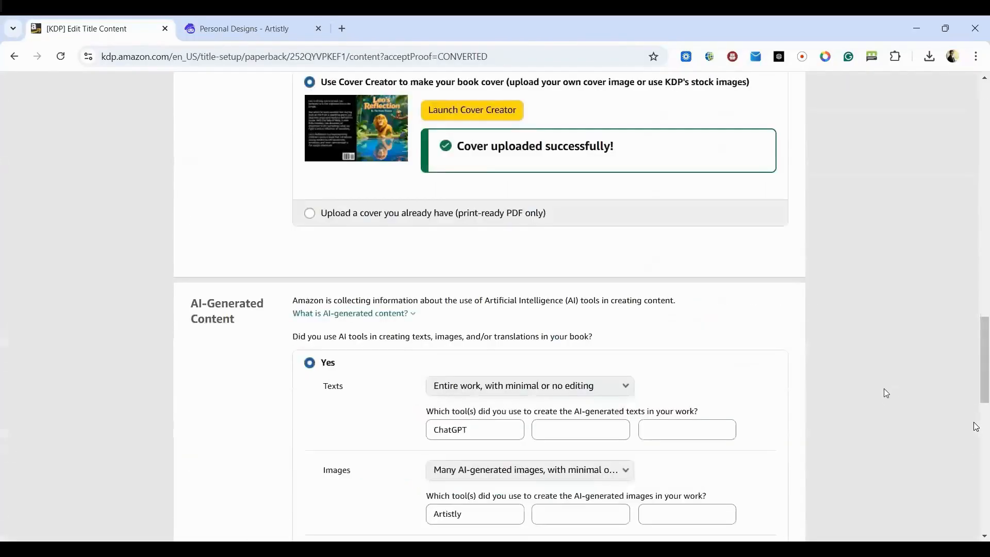
scroll(884, 390, down, 4)
scroll(884, 389, up, 2)
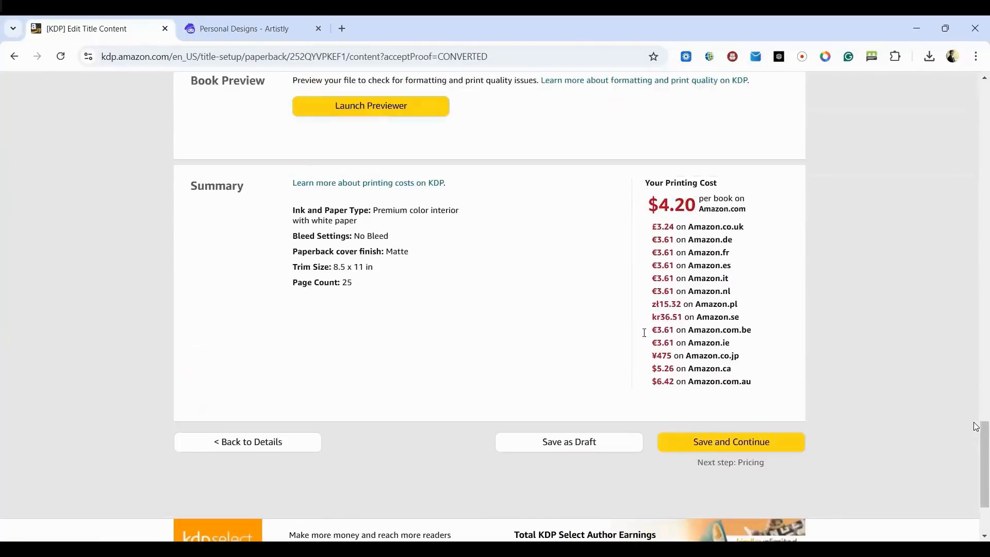
scroll(432, 342, up, 2)
scroll(431, 340, down, 4)
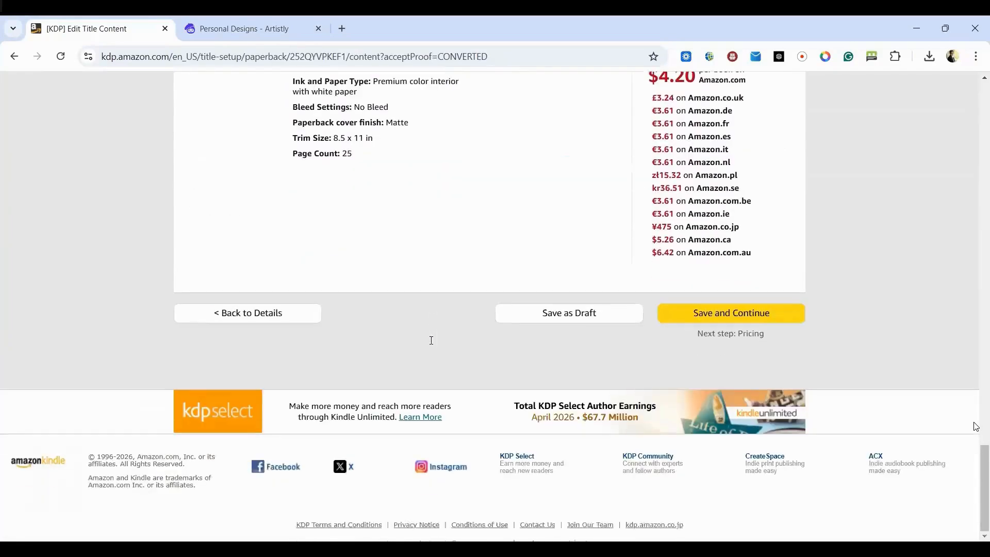
click(740, 320)
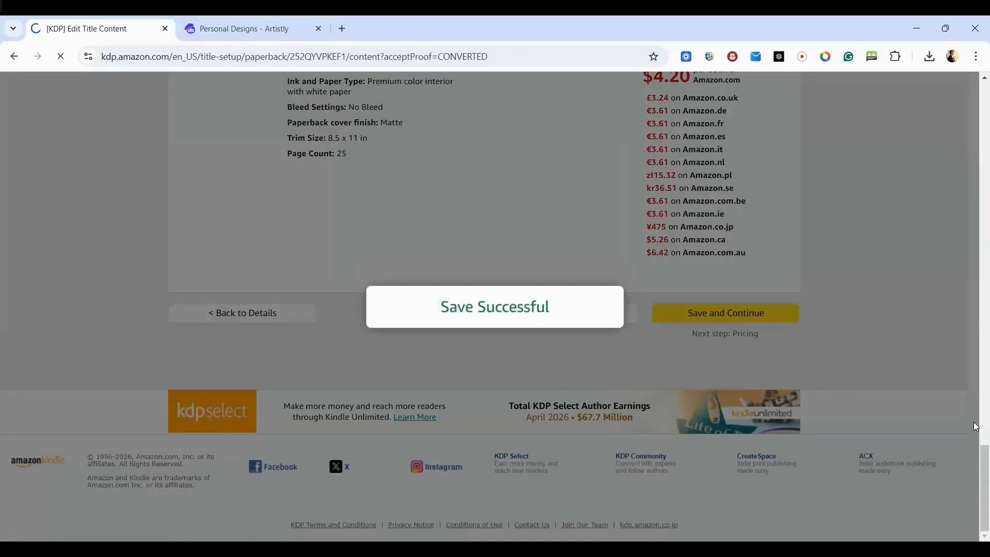
- Set the Amazon.com primary marketplace list price to 15 USD
text(15)
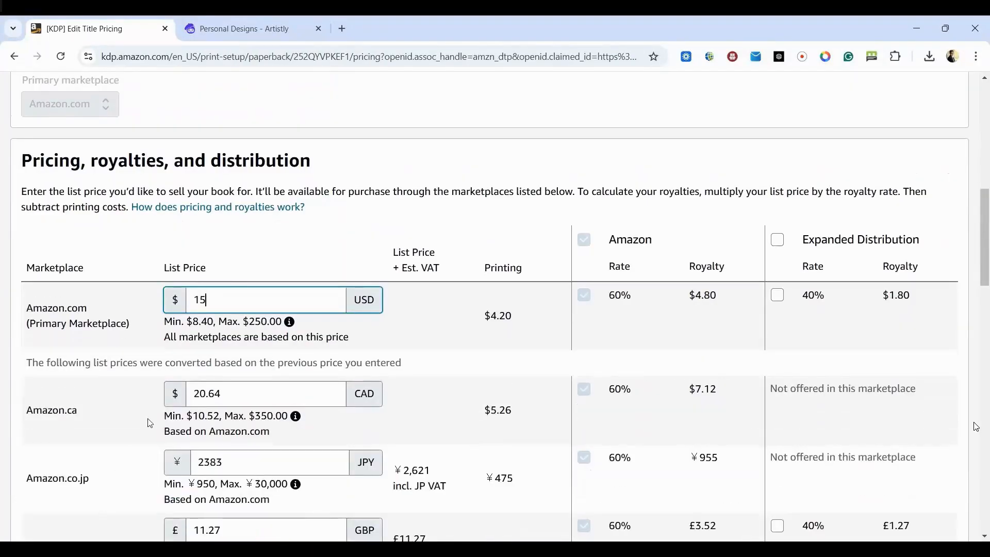
click(424, 259)
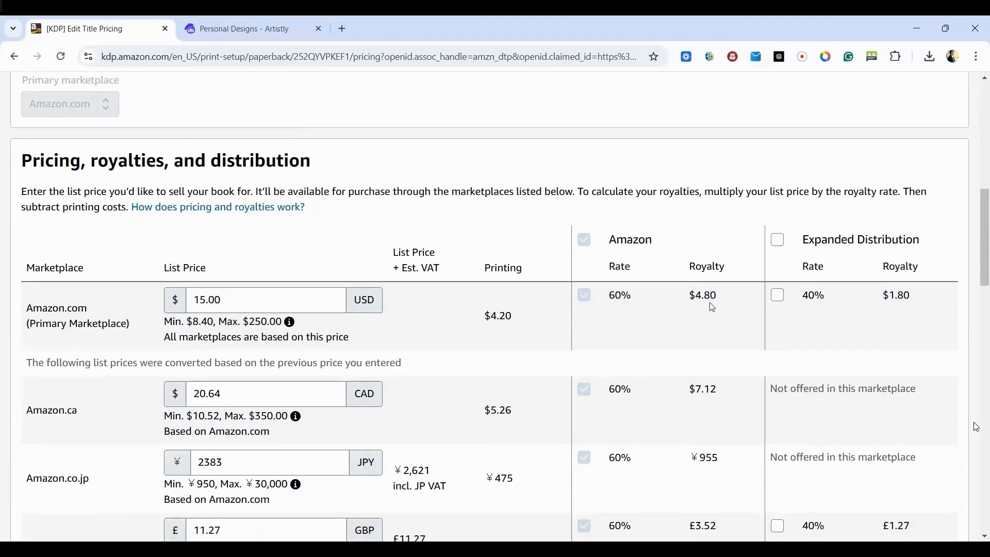
- Examine the royalties, the Expanded Distribution option and the converted list prices for the other marketplaces
mouse_move(941, 259)
scroll(659, 316, down, 1)
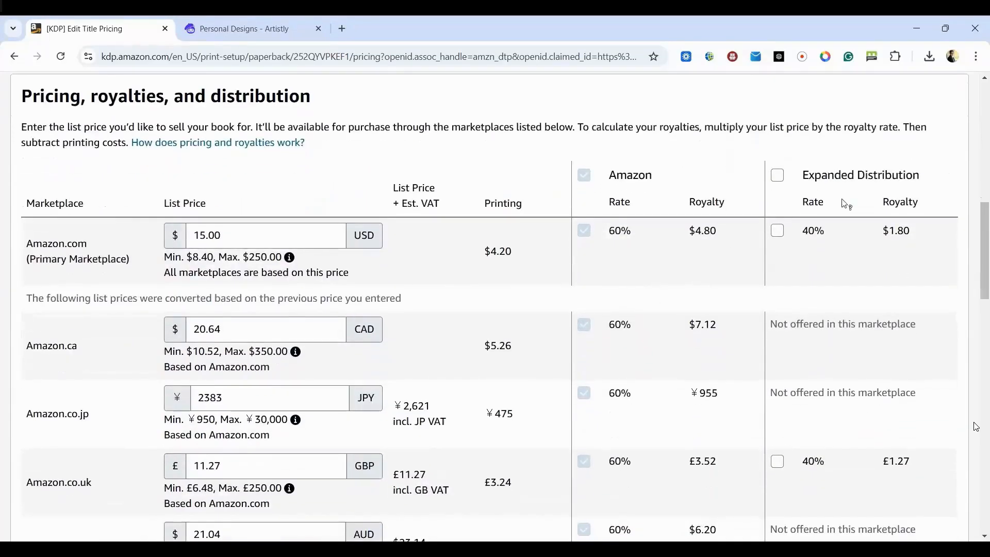
mouse_move(846, 177)
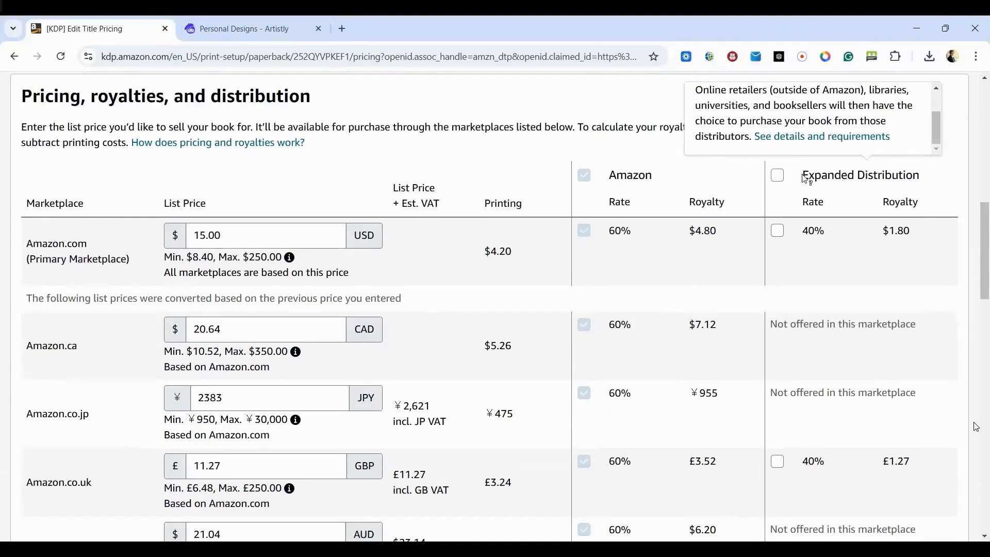
scroll(490, 229, down, 1)
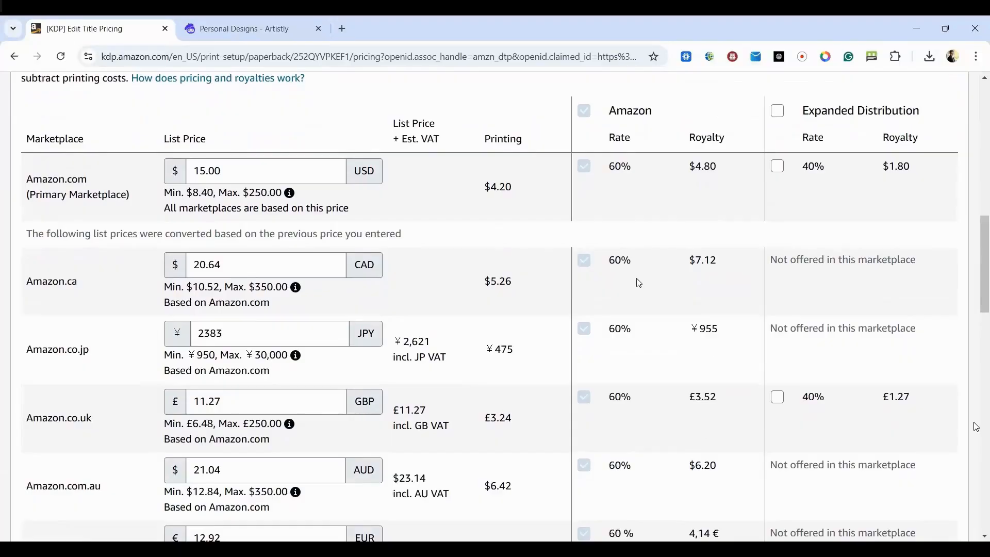
scroll(639, 283, down, 1)
scroll(636, 281, up, 1)
scroll(382, 361, down, 2)
scroll(713, 230, up, 5)
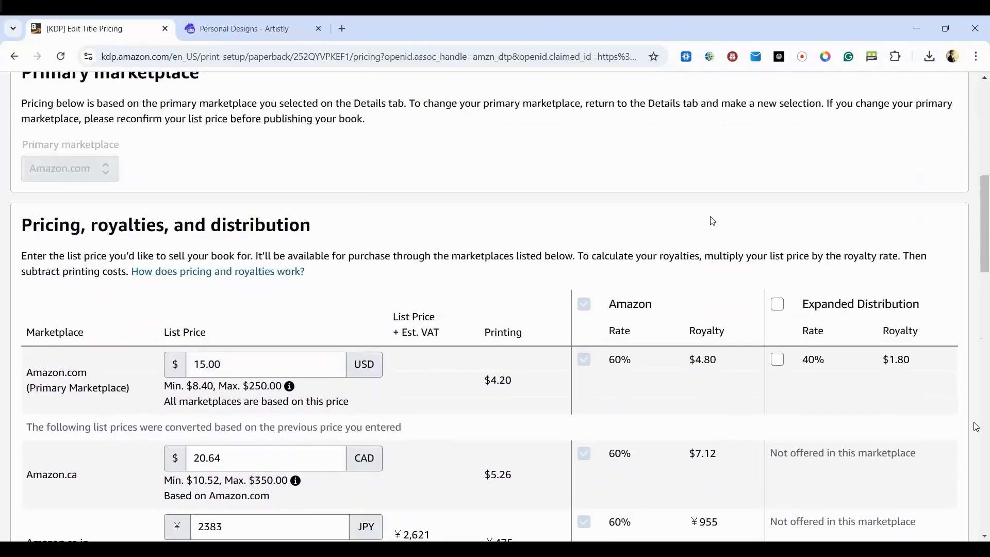
scroll(707, 233, down, 4)
scroll(703, 251, down, 9)
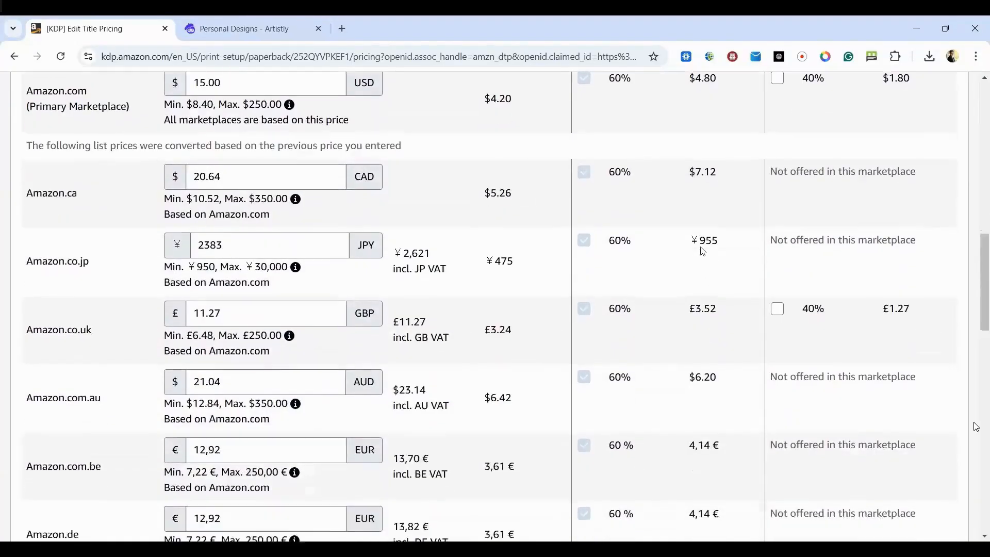
- Publish the paperback, then read and close the submission message
scroll(703, 251, down, 4)
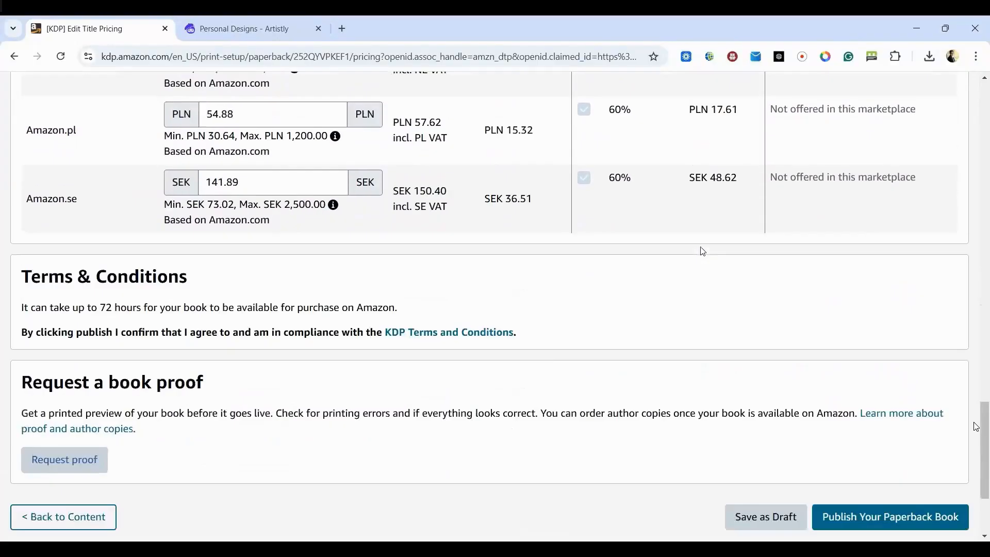
scroll(703, 251, down, 3)
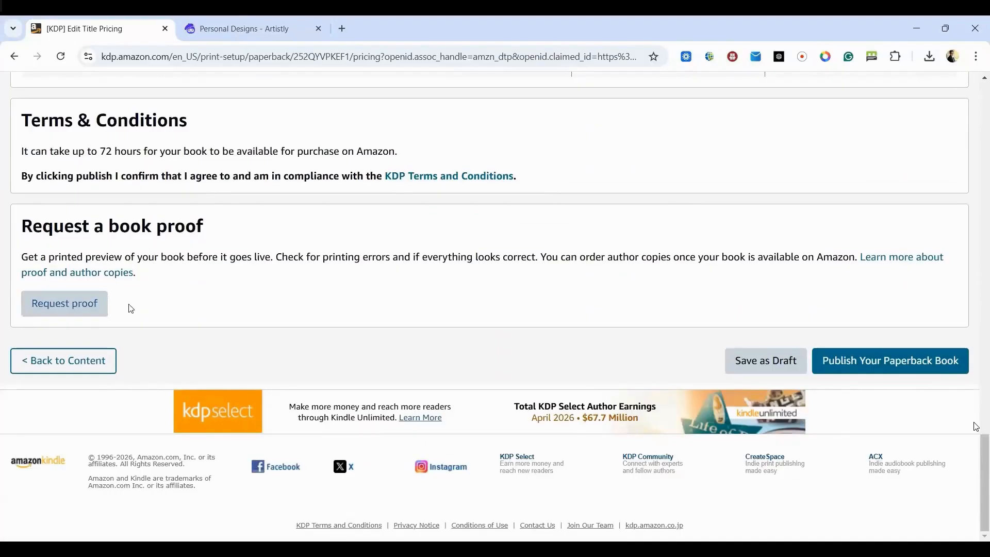
click(883, 371)
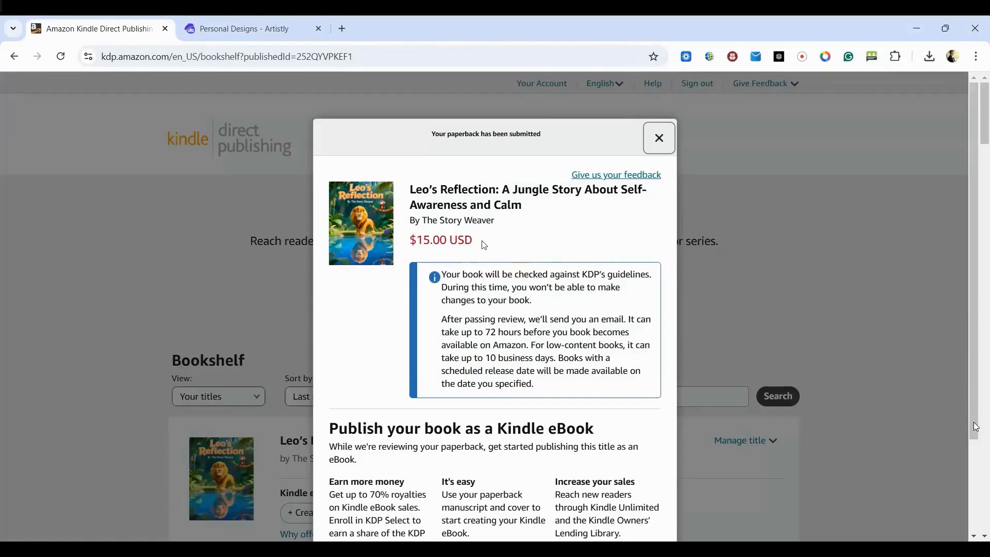
scroll(468, 263, down, 3)
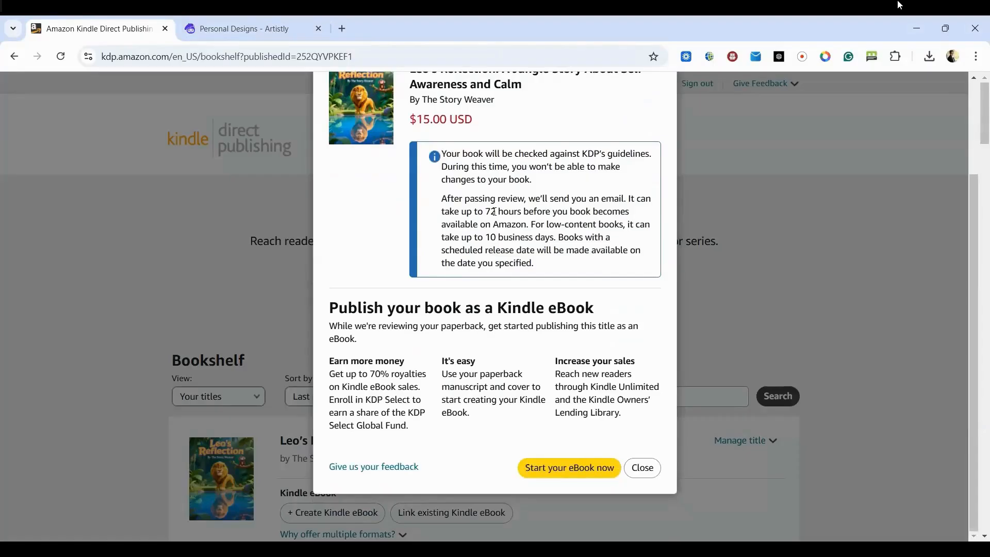
scroll(494, 211, up, 3)
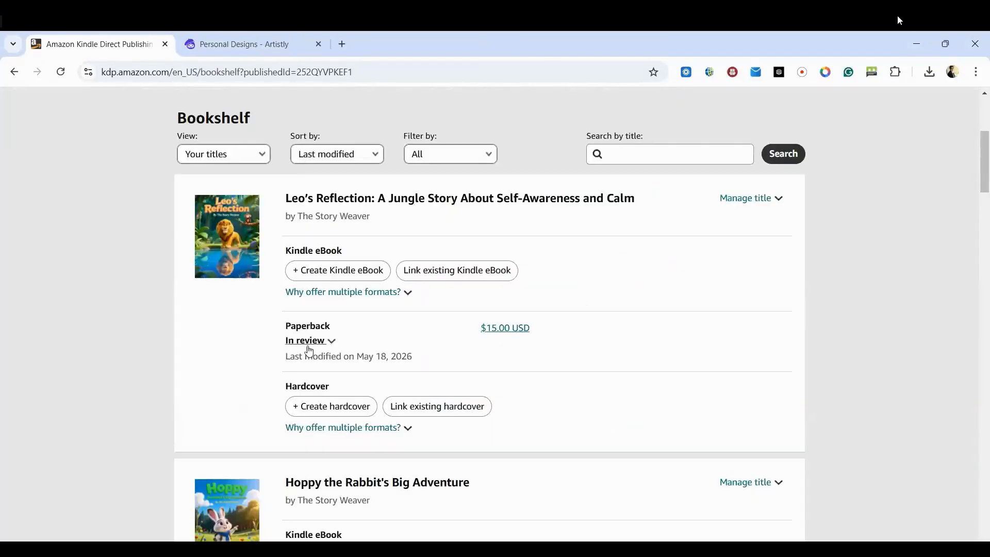
- Examine the paperback status details of "Leo's Reflection" and "Hoppy the Rabbit's Big Adventure" on the Bookshelf
click(309, 342)
click(289, 343)
key(Escape)
scroll(258, 338, down, 3)
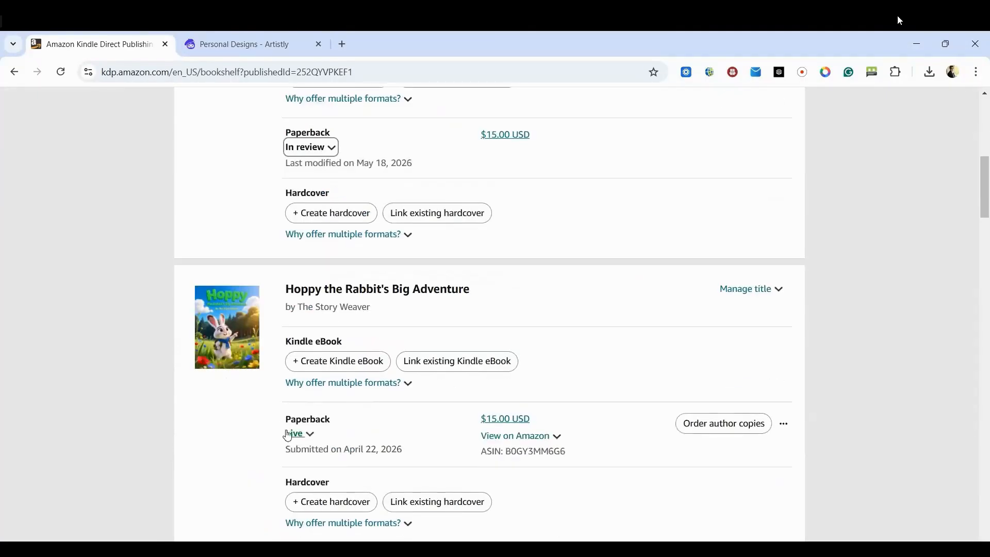
click(294, 435)
key(Escape)
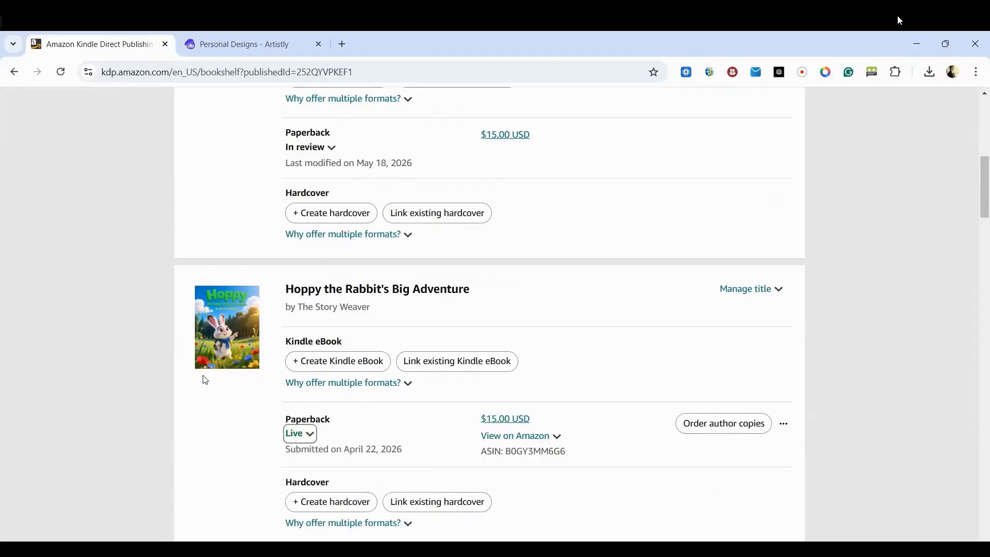
click(302, 435)
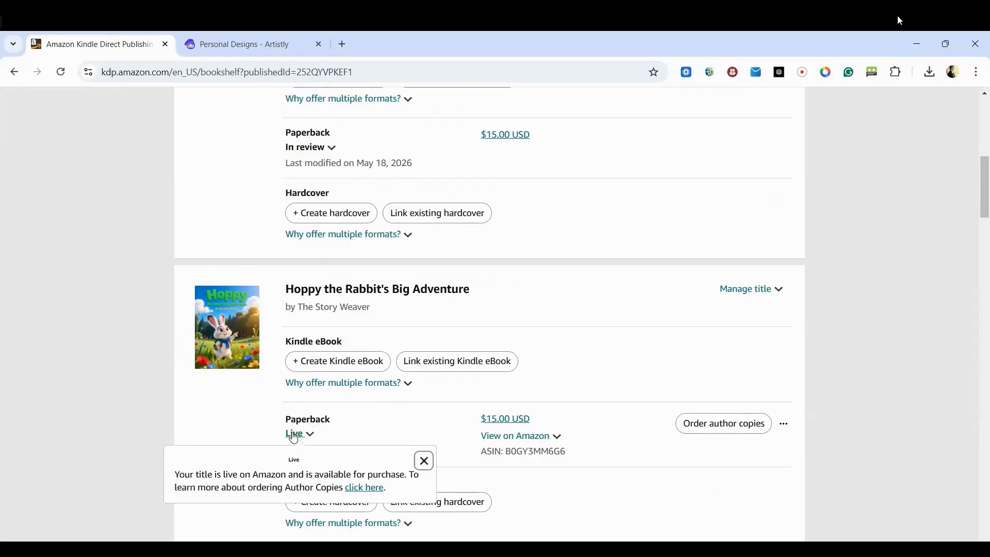
click(292, 434)
click(308, 148)
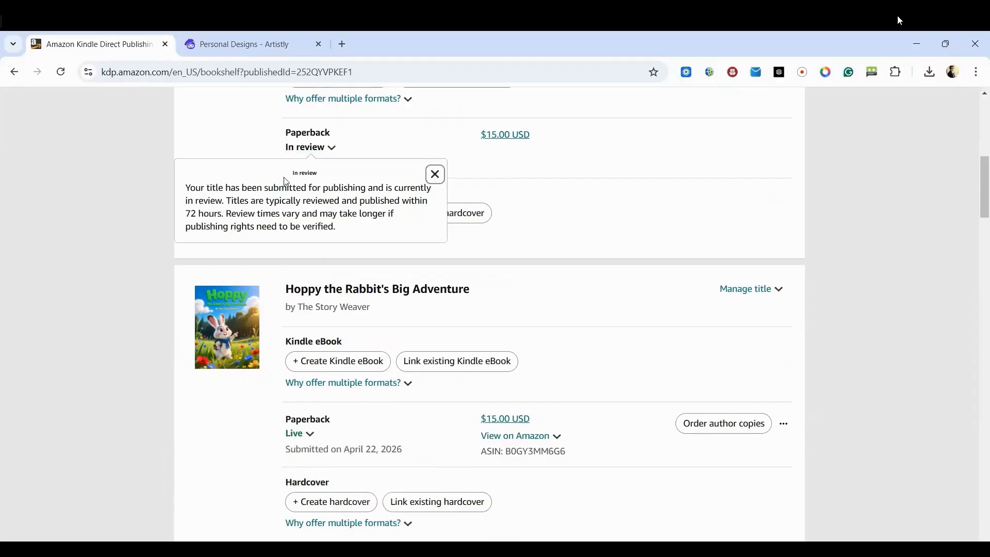
scroll(253, 308, up, 5)
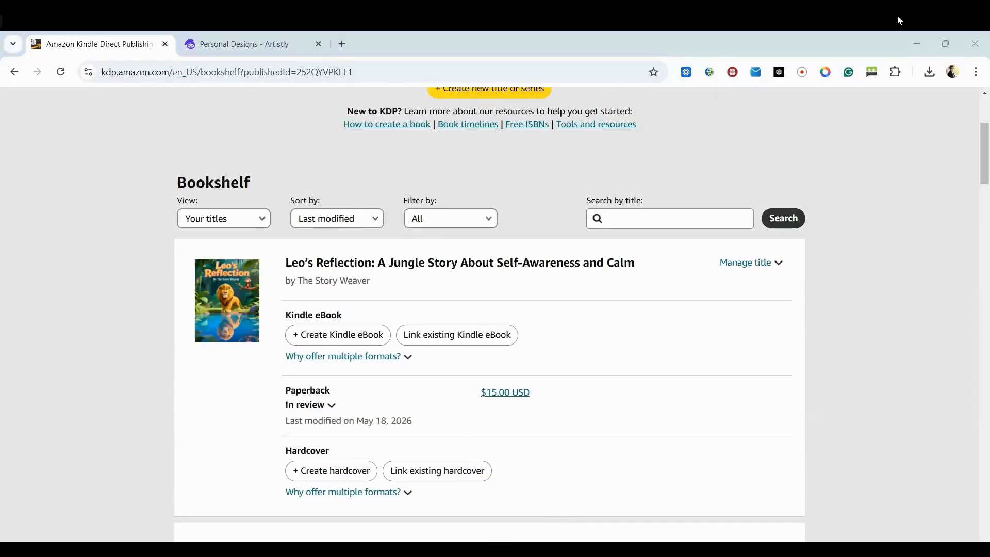